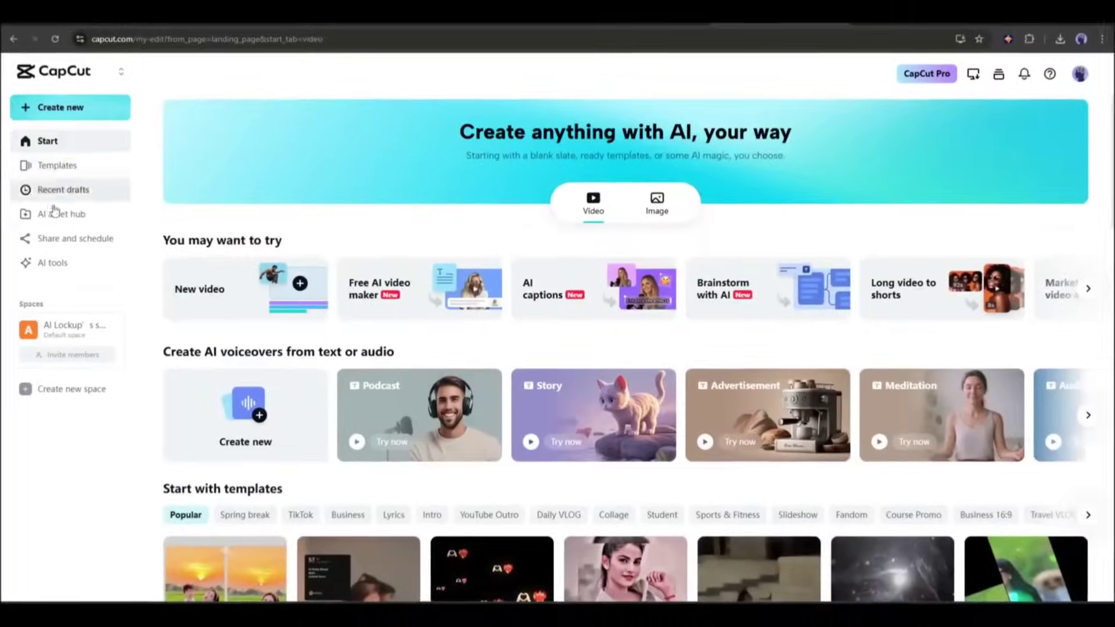
# Open CapCut's AI asset hub from the left sidebar, which prompts a Join Pro upgrade
pyautogui.click(23, 205)
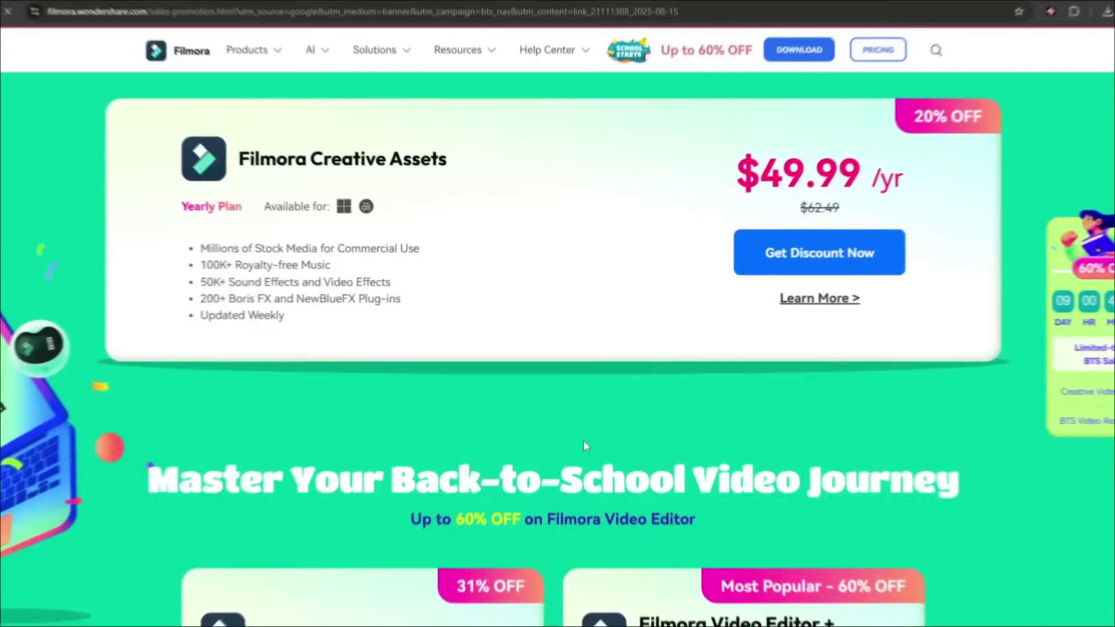
# Scroll the Filmora sale page down to the plan cards, such as Creative Assets at $49.99/yr
pyautogui.scroll(-10, 583, 439)
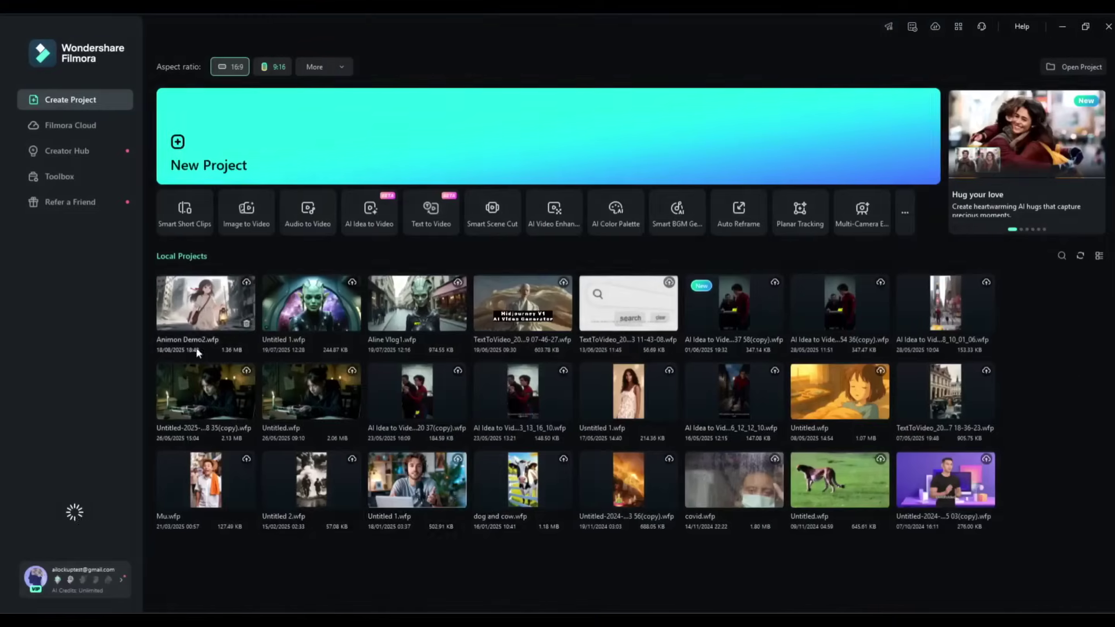
# Start a new empty project from the Filmora home screen
pyautogui.click(900, 212)
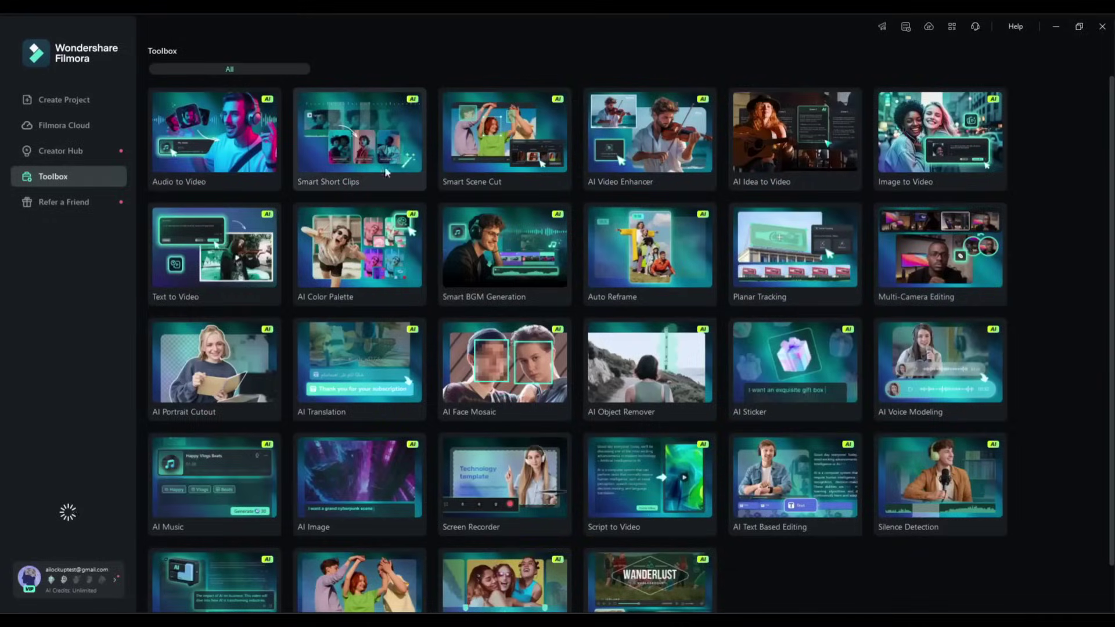
pyautogui.click(82, 99)
pyautogui.click(172, 145)
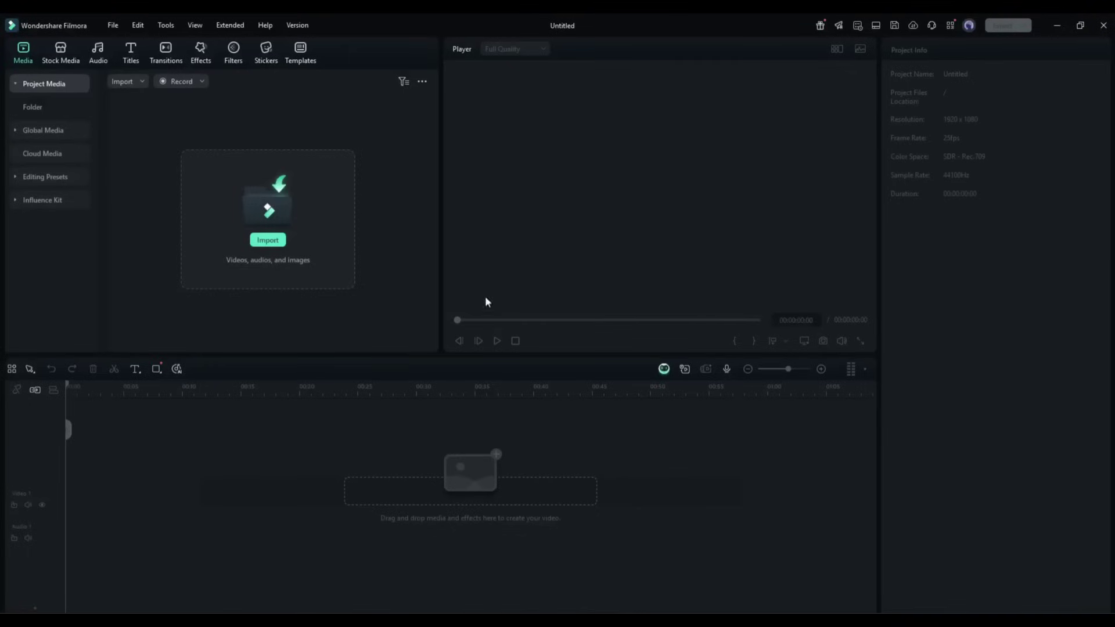
# Go to Stock Media > AI Media and bring up the Text to Video and AI Image generators
pyautogui.click(64, 55)
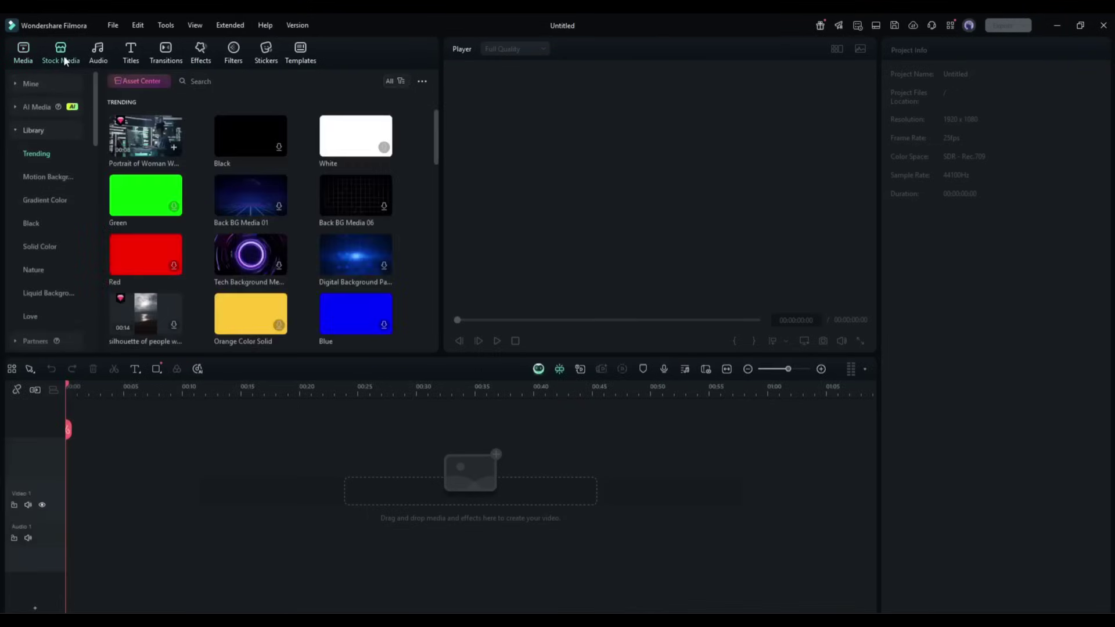
pyautogui.click(36, 108)
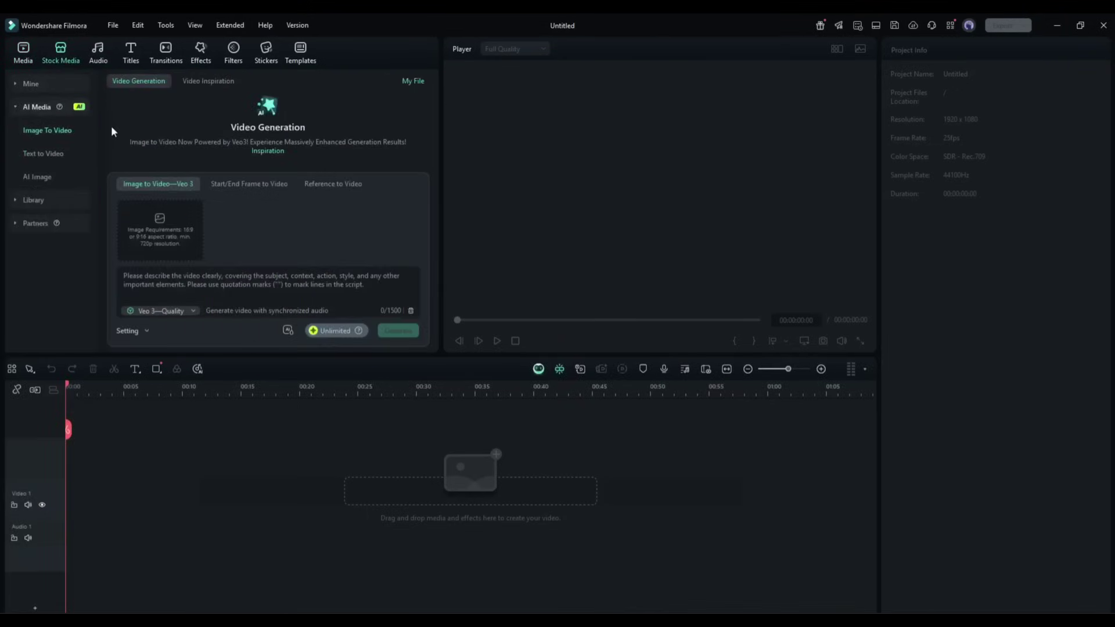
pyautogui.click(48, 153)
pyautogui.click(39, 177)
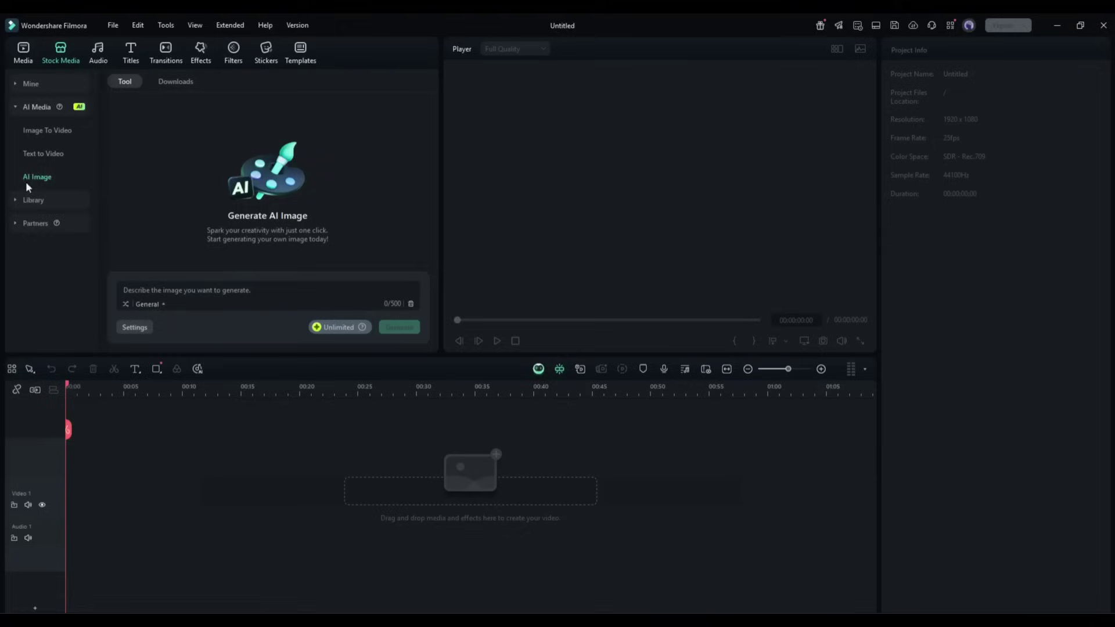
# Set the Text to Video generator to Google Veo 3 in Fast mode
pyautogui.click(55, 155)
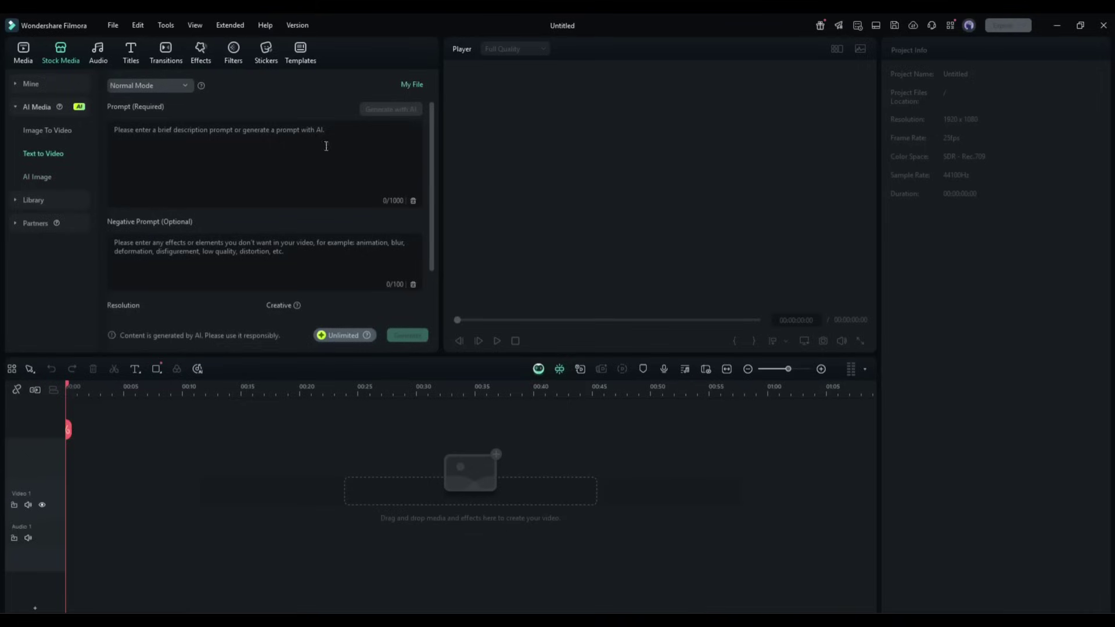
pyautogui.click(142, 85)
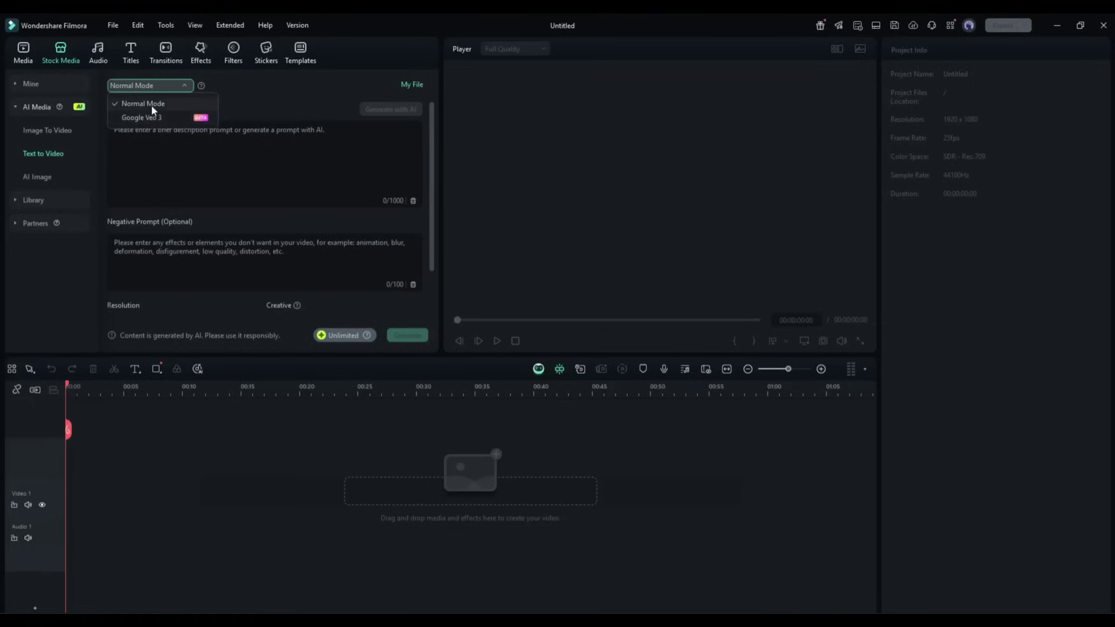
pyautogui.click(152, 104)
pyautogui.click(155, 86)
pyautogui.click(149, 118)
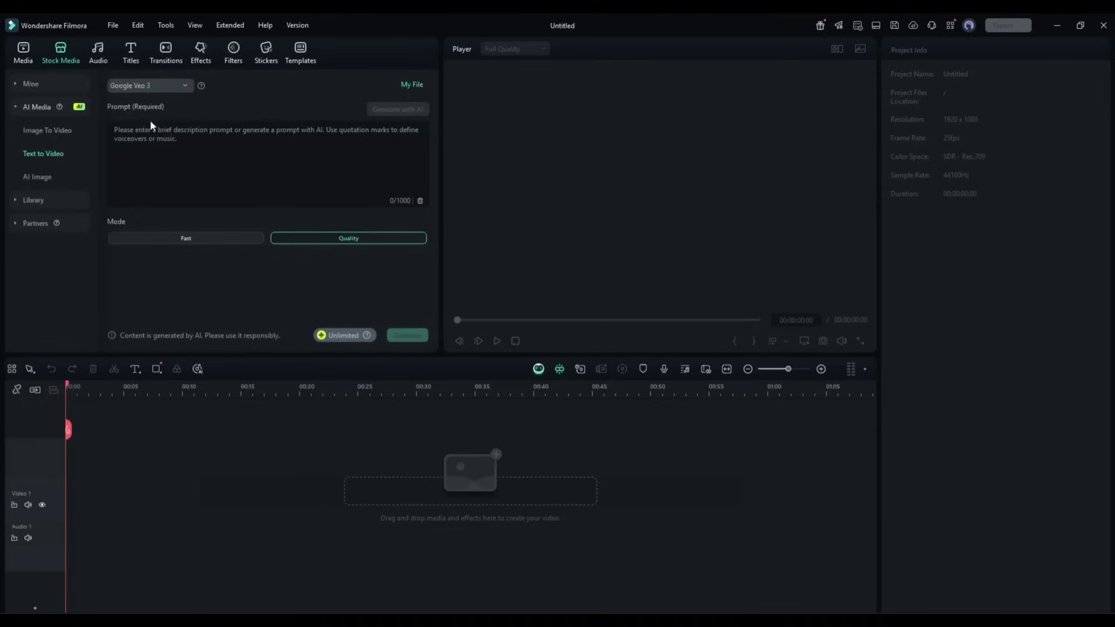
pyautogui.click(167, 162)
pyautogui.click(196, 237)
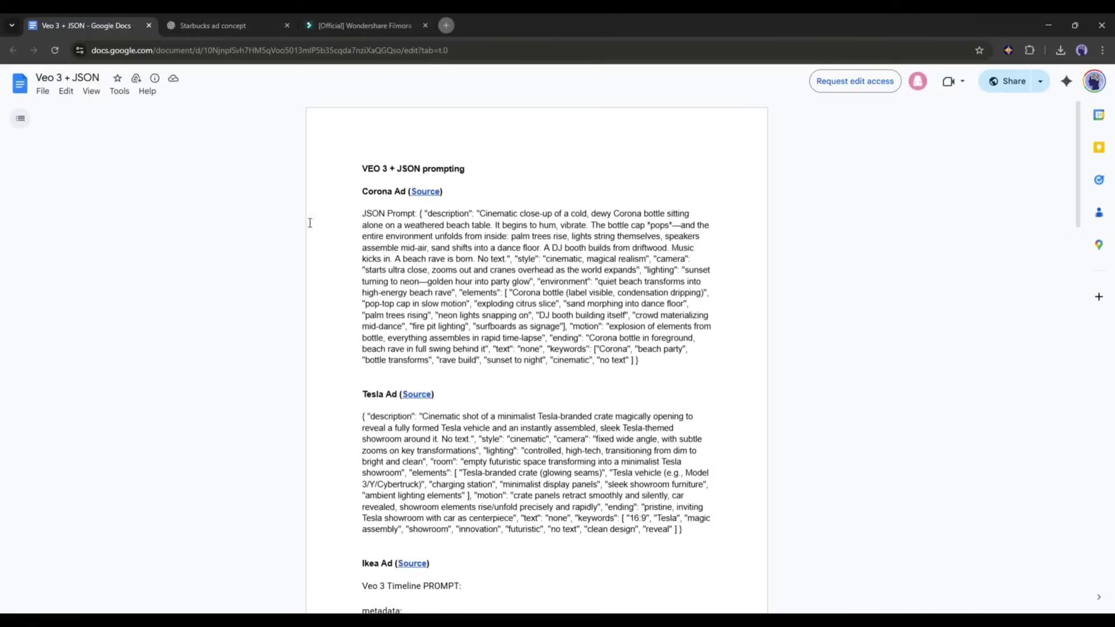
# Select the Tesla Ad JSON prompt in the Google Docs reference document
pyautogui.scroll(-3, 311, 222)
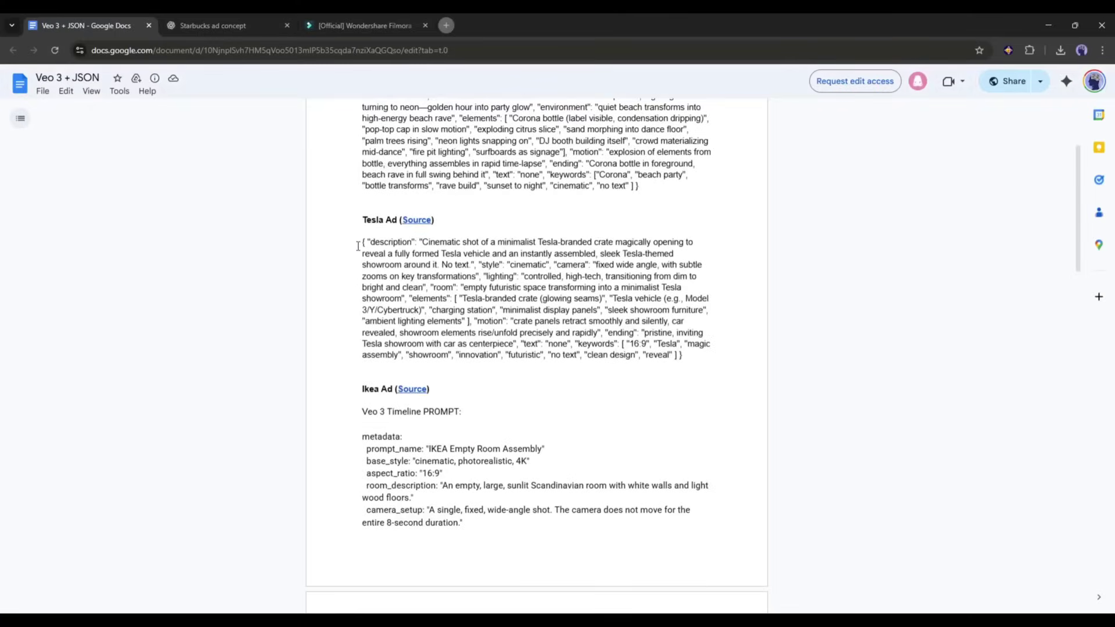
pyautogui.moveTo(359, 243); pyautogui.dragTo(697, 358)
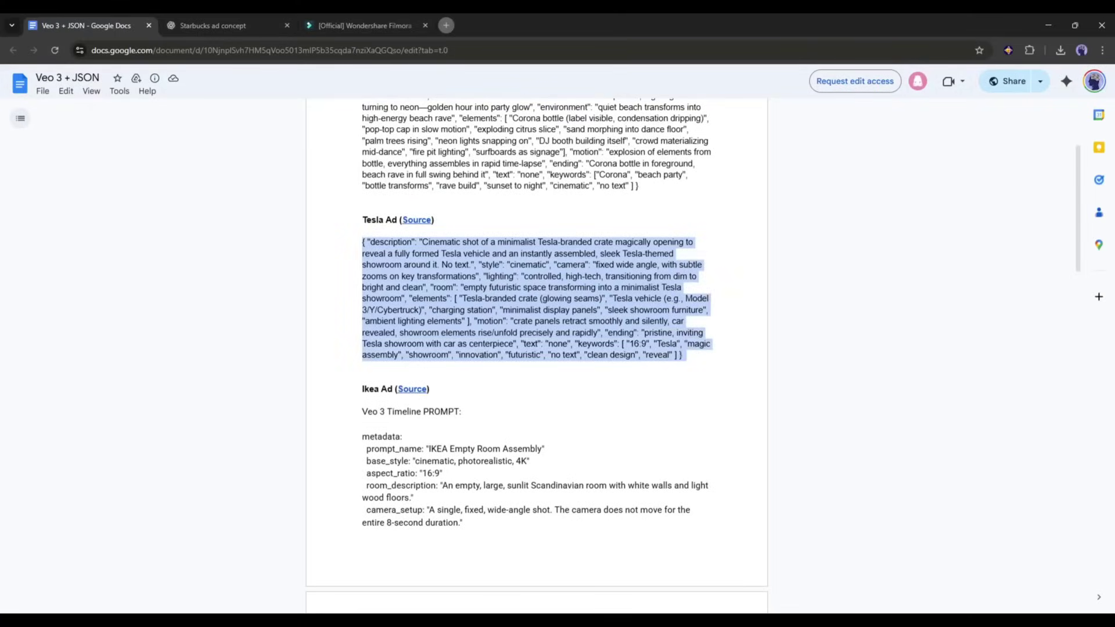
pyautogui.click(221, 25)
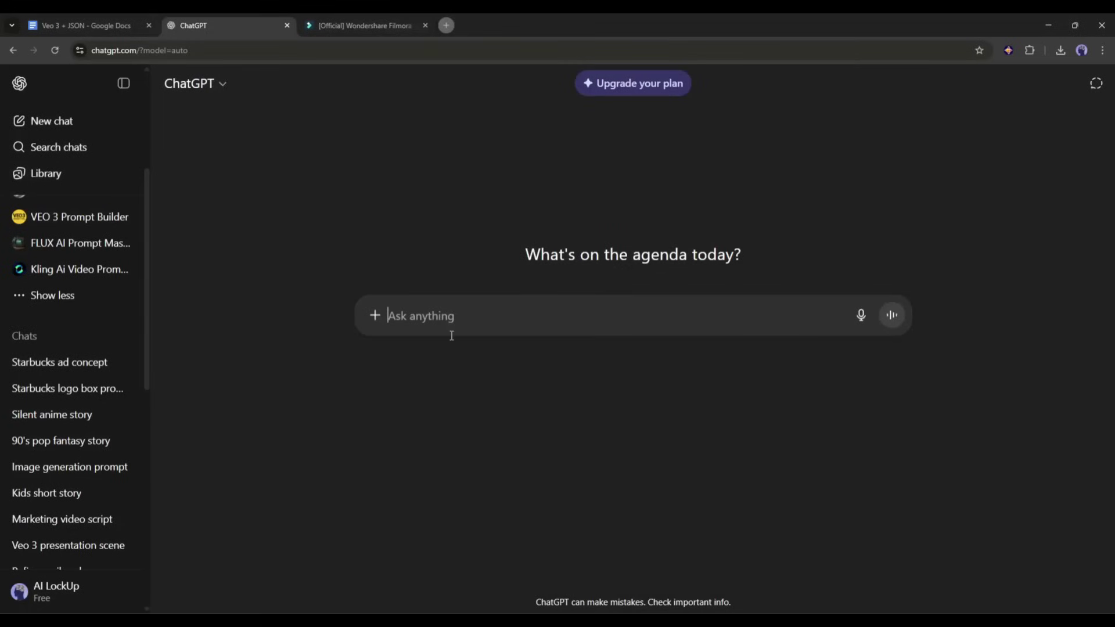
# Ask ChatGPT to 'turn this into Starbucks ads:' with the pasted Tesla JSON, then review the reply
pyautogui.write('Turn this into Starbucks ads')
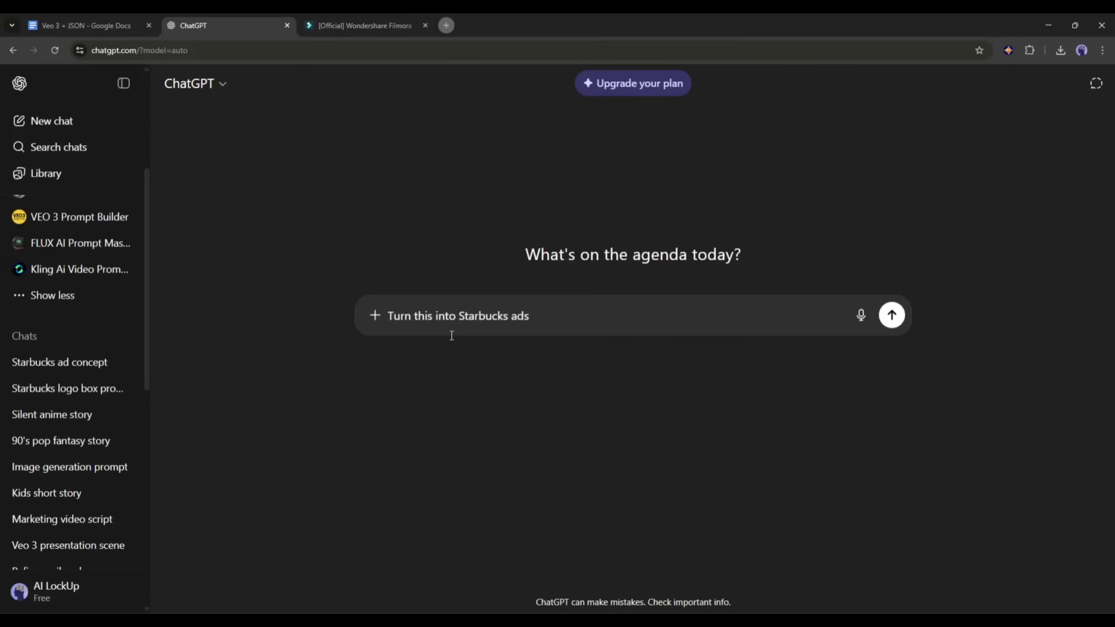
pyautogui.write(':')
pyautogui.hotkey('ctrl', 'v')
pyautogui.press('Return')
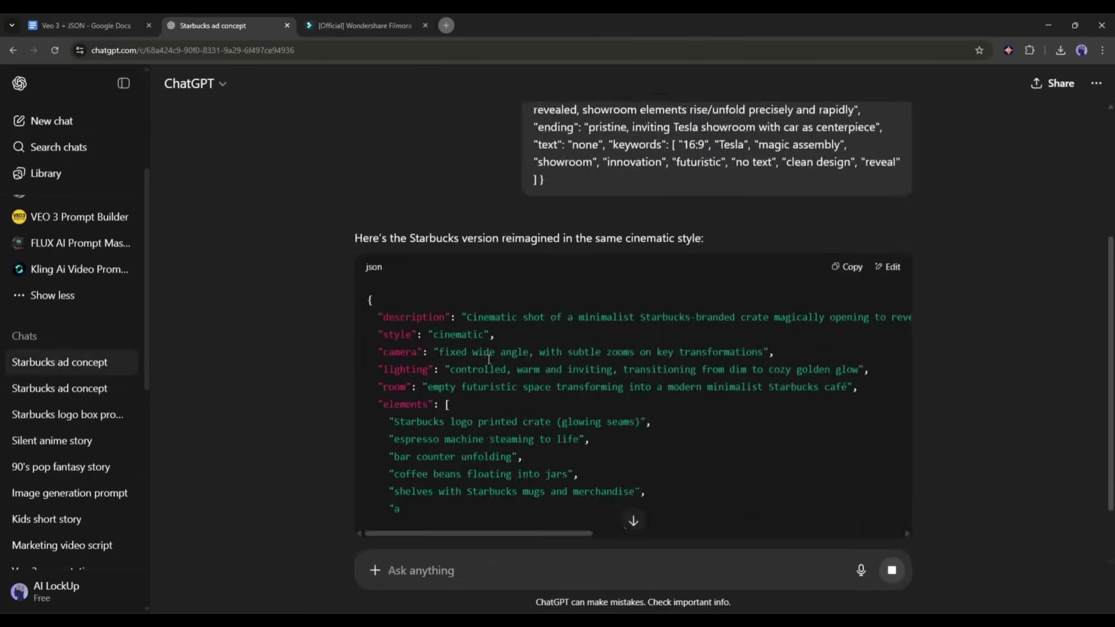
pyautogui.scroll(10, 577, 361)
pyautogui.scroll(-3, 574, 361)
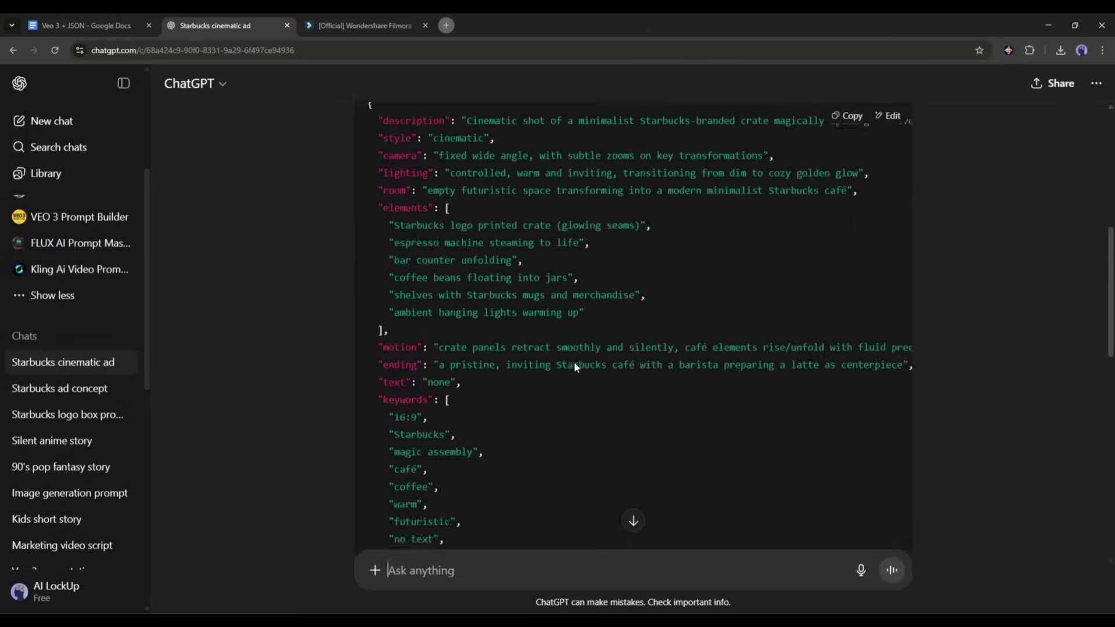
pyautogui.scroll(2, 575, 366)
pyautogui.scroll(-1, 575, 365)
# Copy ChatGPT's Starbucks JSON and paste it into Filmora's Text to Video prompt box
pyautogui.click(850, 130)
pyautogui.hotkey('alt', 'Tab')
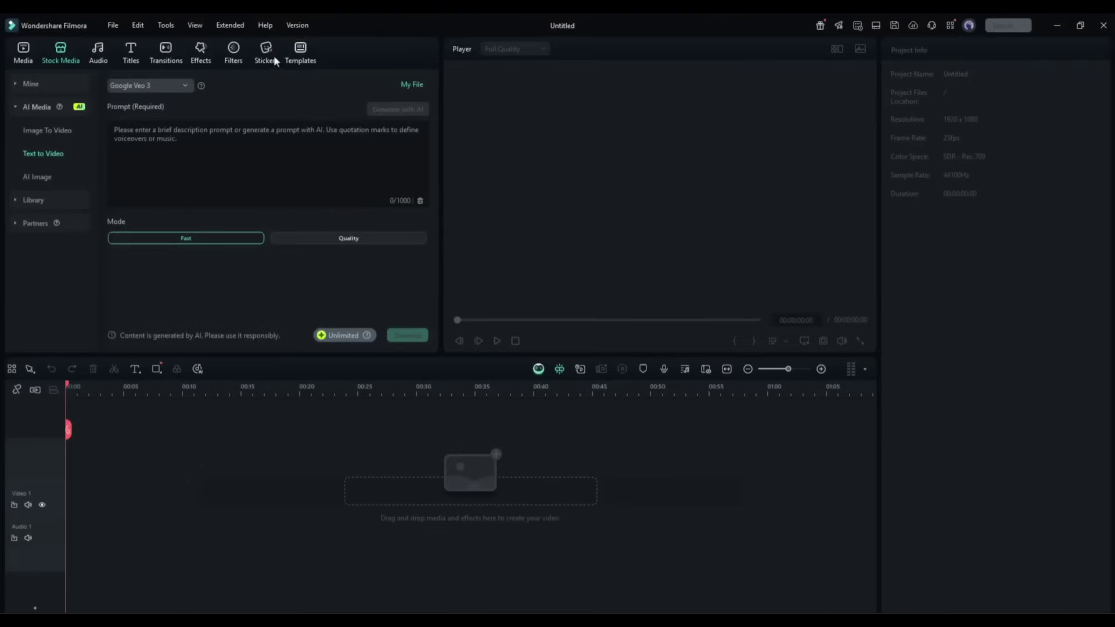
pyautogui.click(193, 142)
pyautogui.hotkey('ctrl', 'v')
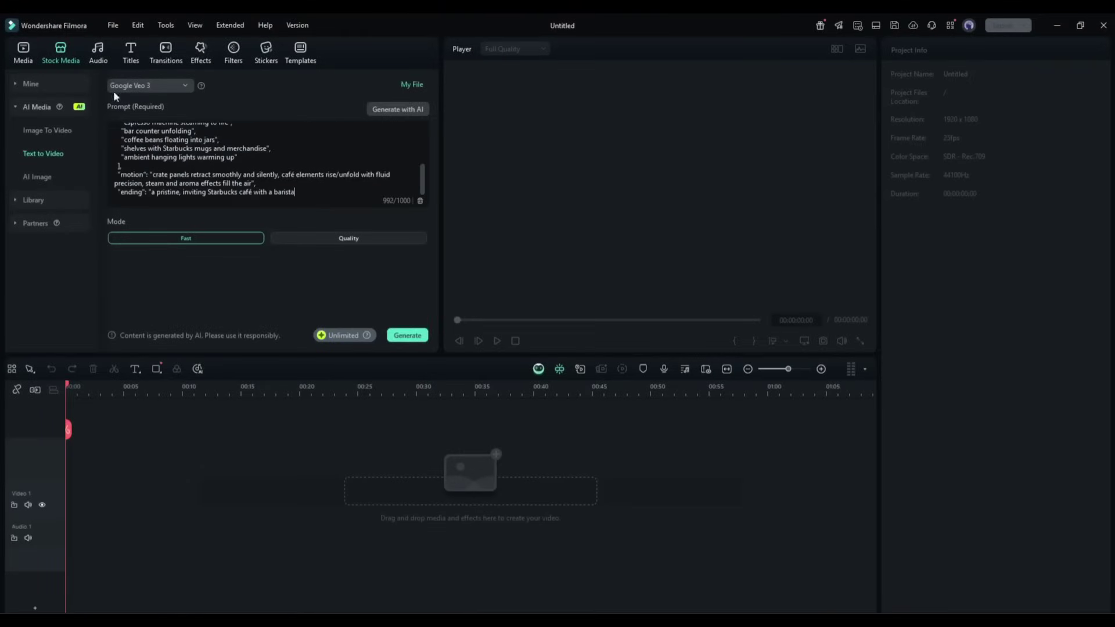
# Generate the Starbucks video in Quality mode and check its progress in AI Creations Tasks
pyautogui.scroll(5, 223, 187)
pyautogui.scroll(-5, 202, 173)
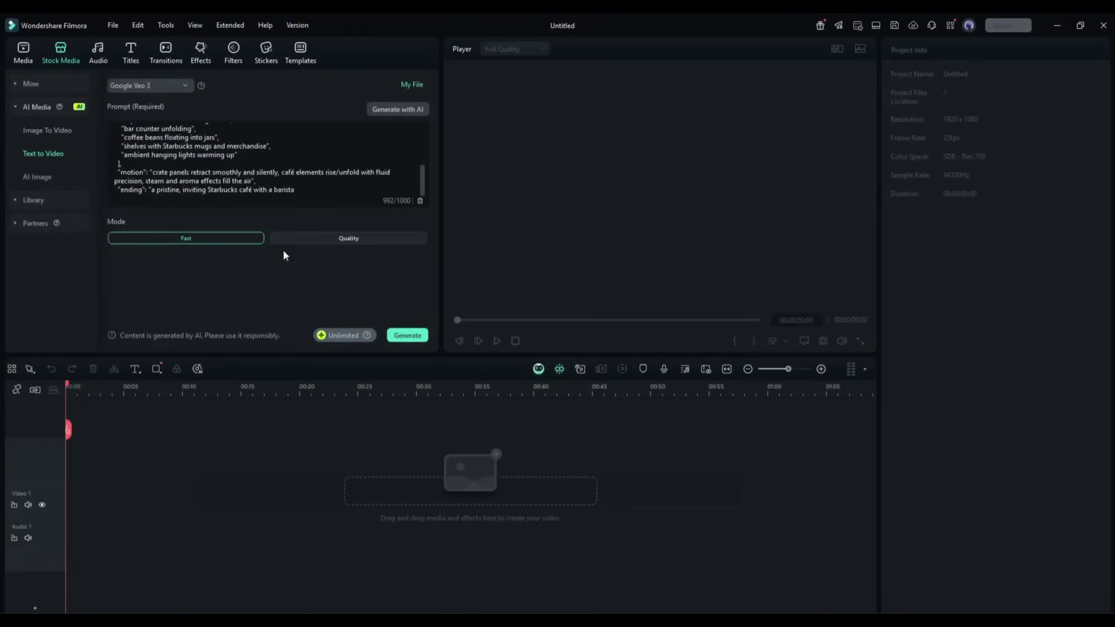
pyautogui.click(307, 241)
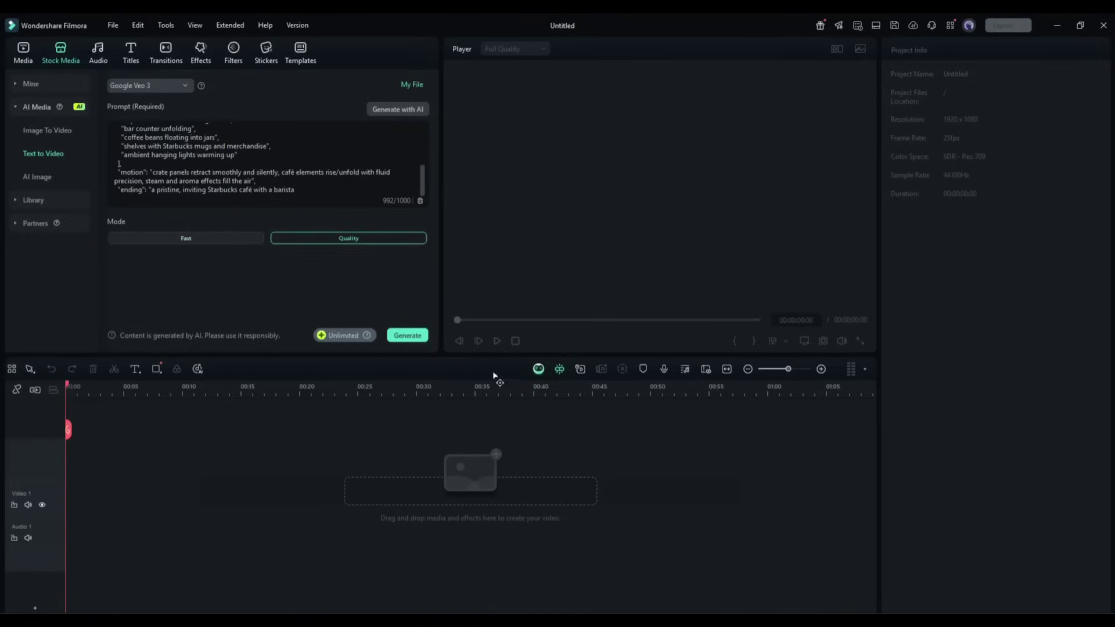
pyautogui.click(409, 336)
pyautogui.click(857, 26)
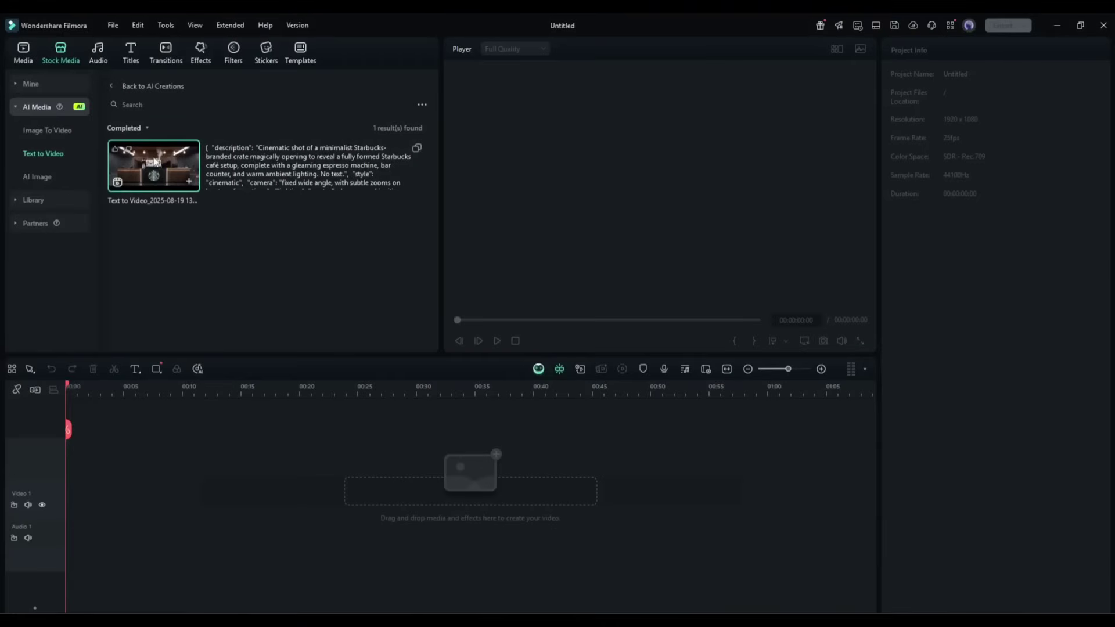
# Preview the generated Starbucks clip and bring up the AI Image generator
pyautogui.click(154, 161)
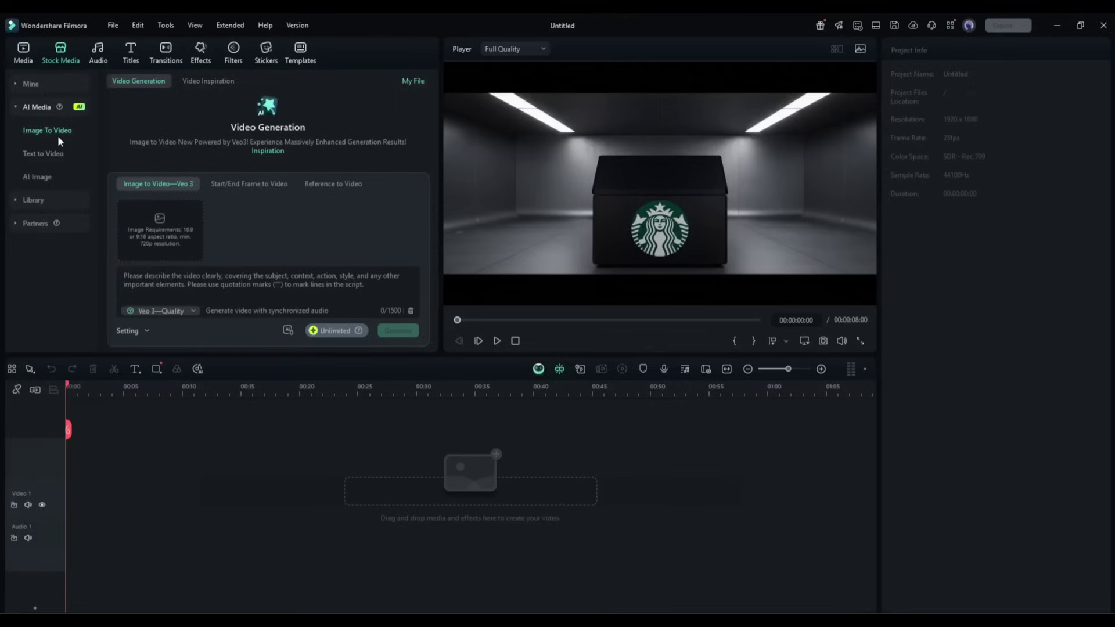
pyautogui.click(40, 176)
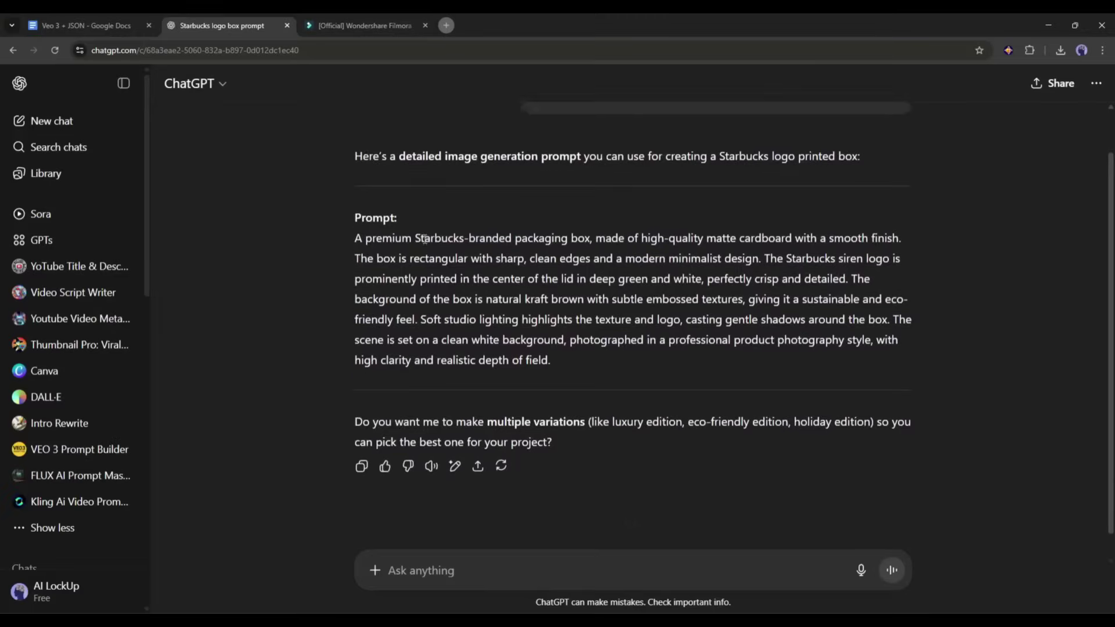
pyautogui.scroll(2, 423, 238)
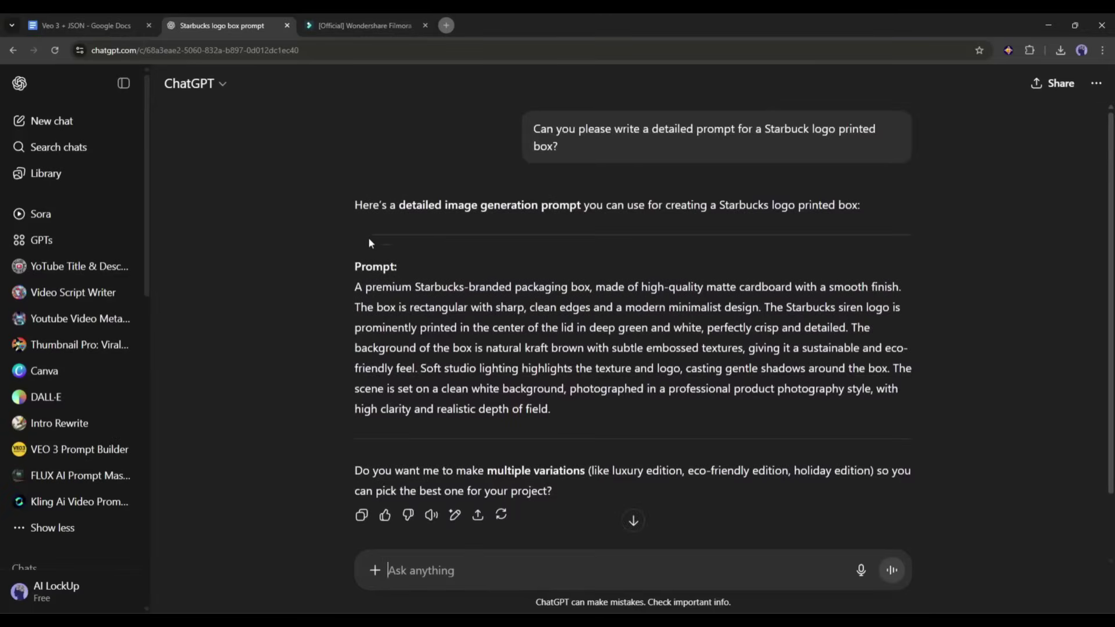
pyautogui.scroll(-1, 368, 243)
# Copy the Starbucks logo box image prompt from ChatGPT
pyautogui.moveTo(355, 227); pyautogui.dragTo(552, 351)
pyautogui.rightClick(471, 297)
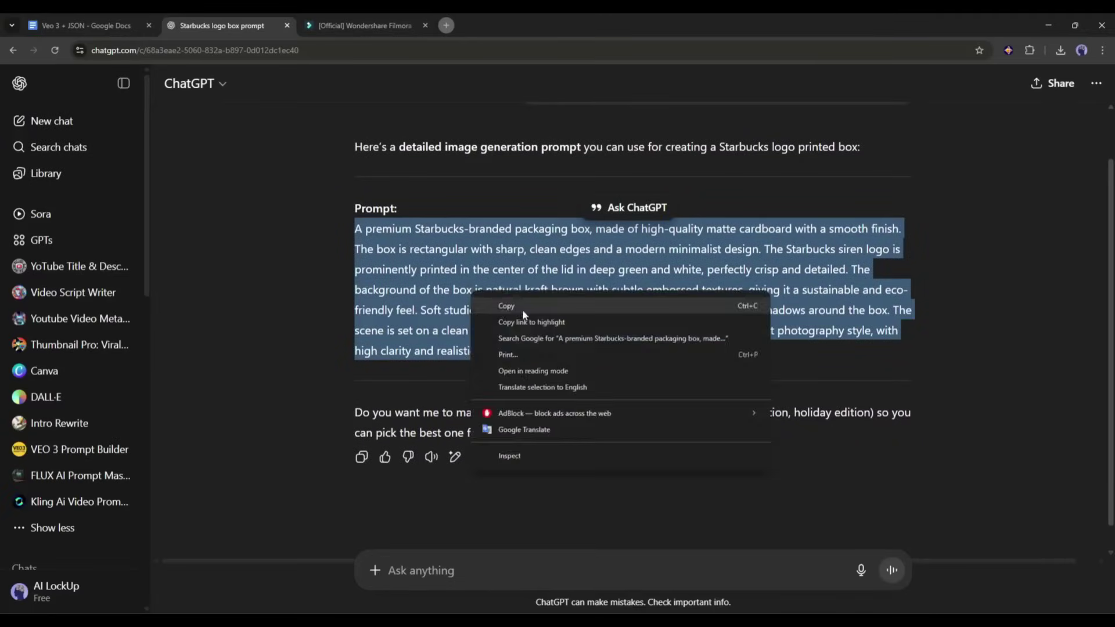
pyautogui.click(521, 309)
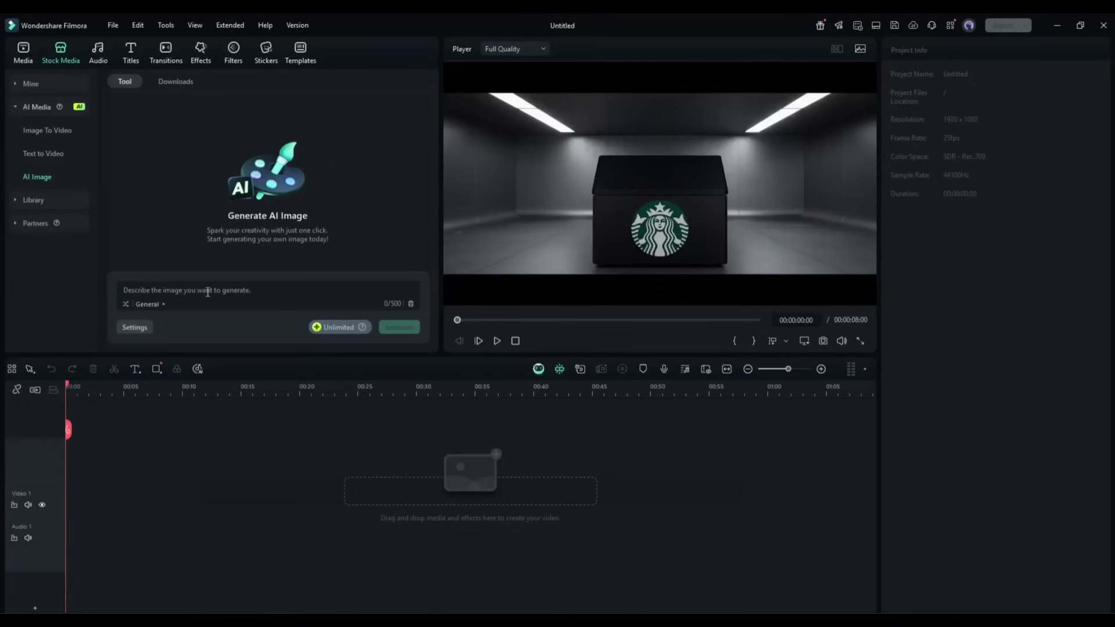
# Paste the Starbucks box prompt into AI Image, review style and aspect ratio, and generate four images
pyautogui.hotkey('ctrl', 'v')
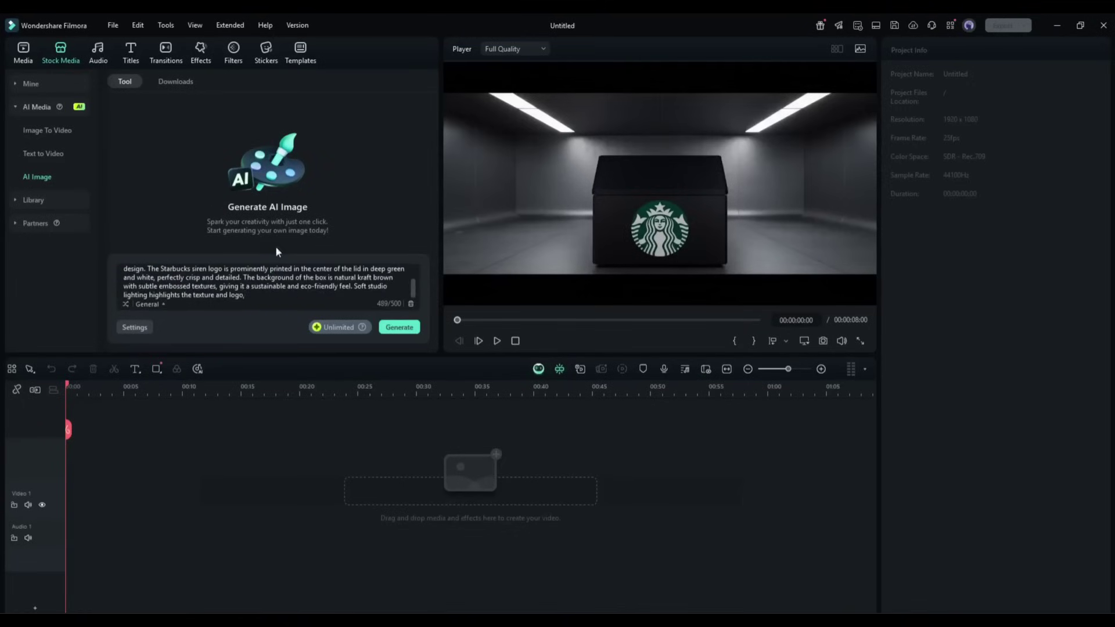
pyautogui.click(148, 305)
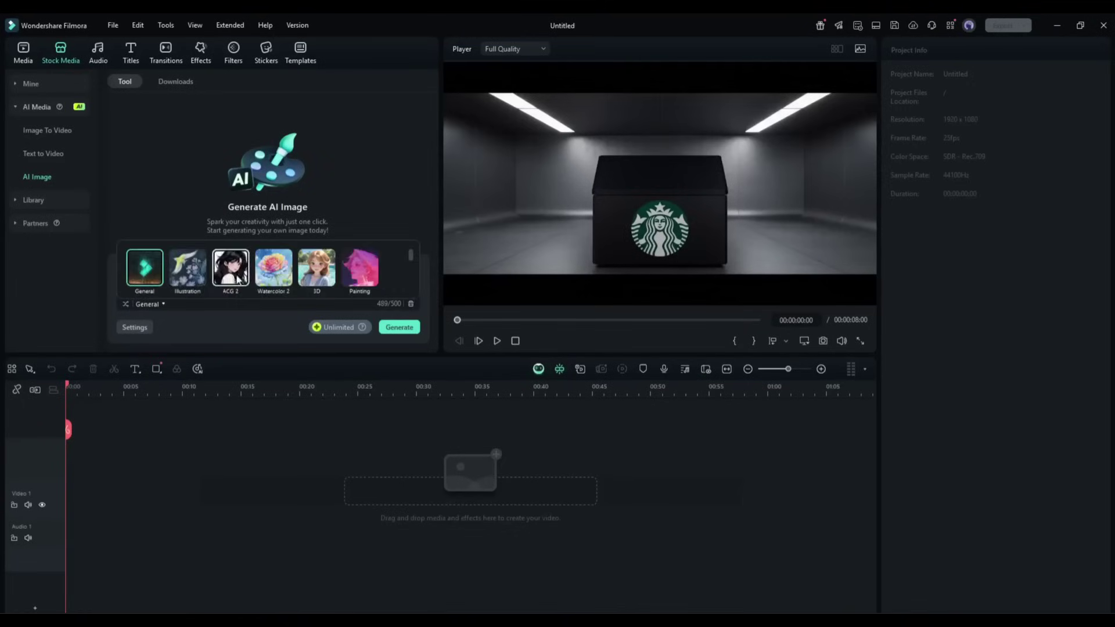
pyautogui.scroll(-1, 180, 265)
pyautogui.scroll(-1, 176, 282)
pyautogui.click(133, 328)
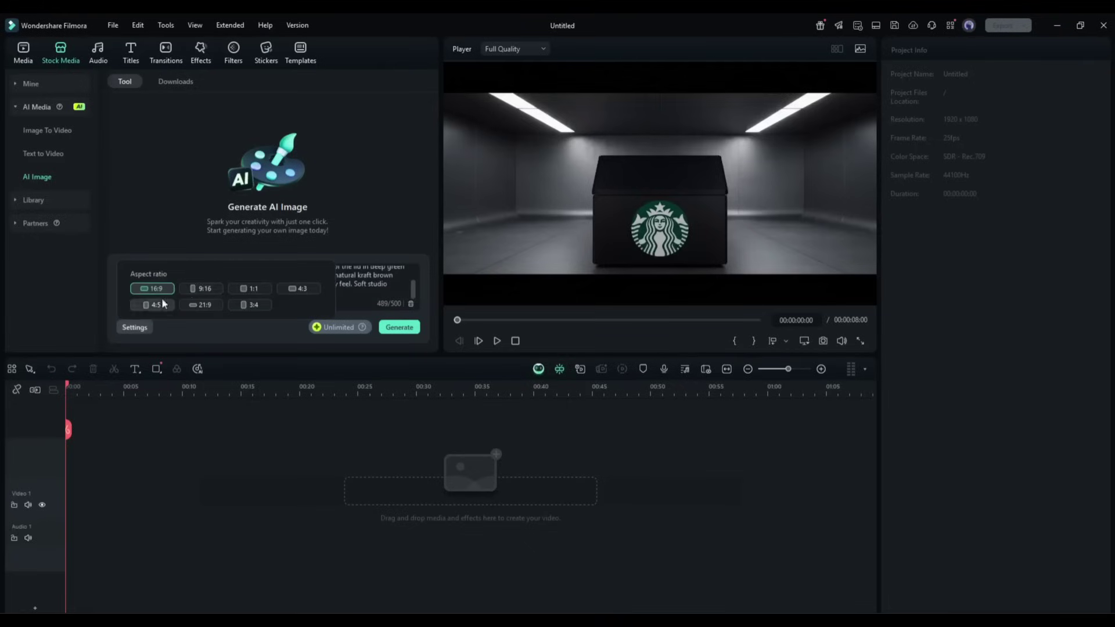
pyautogui.click(388, 327)
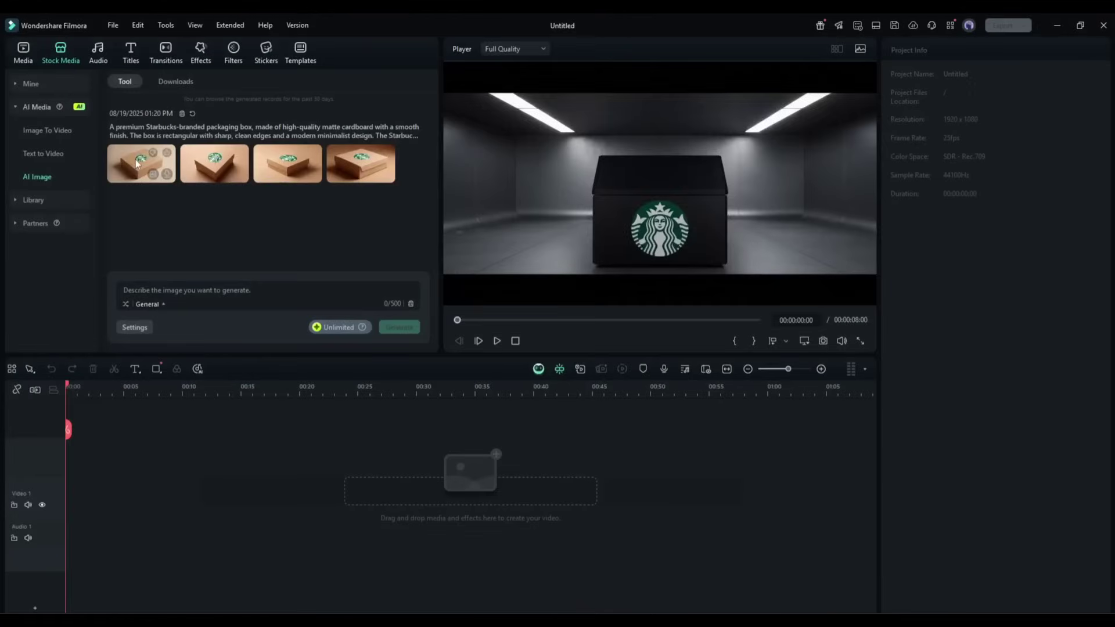
# Compare the generated box images and drag the second one onto the Video 1 track
pyautogui.click(138, 163)
pyautogui.click(205, 163)
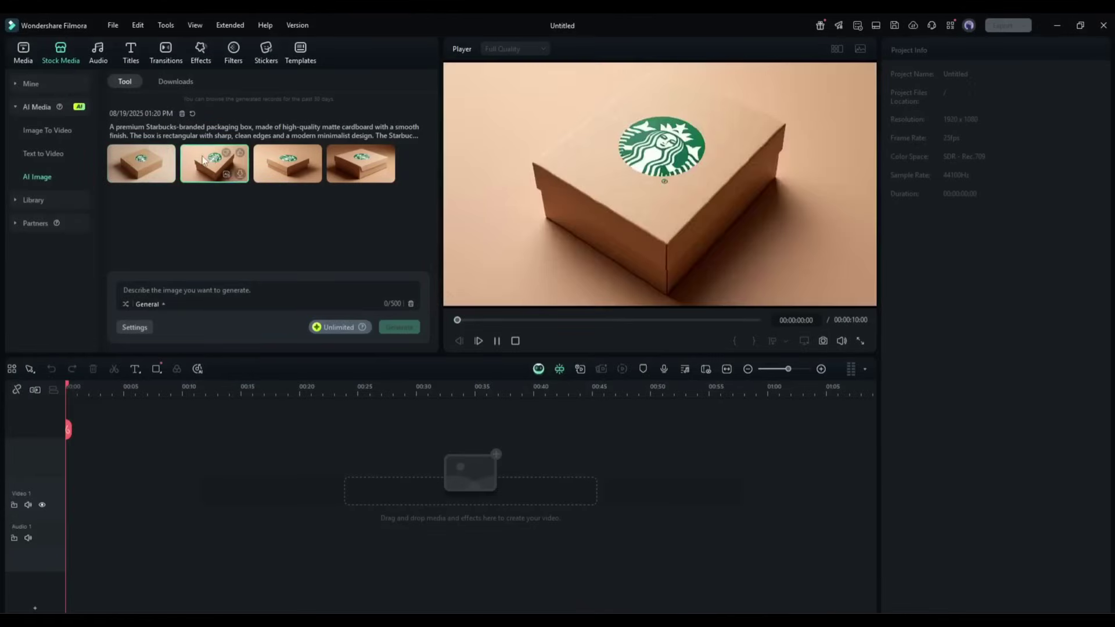
pyautogui.click(336, 177)
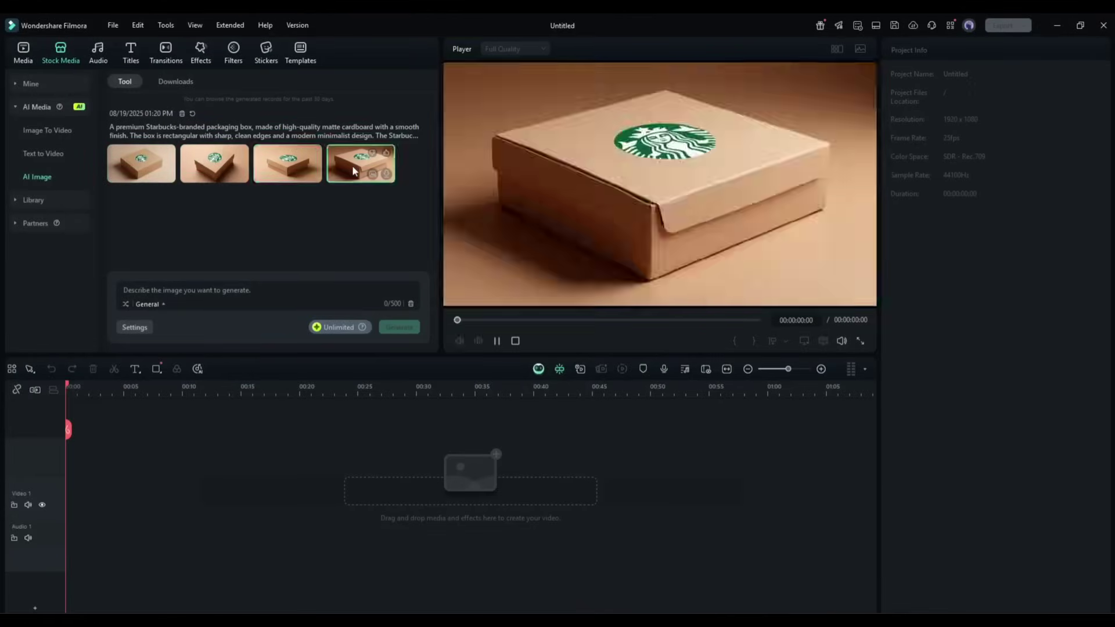
pyautogui.click(189, 175)
pyautogui.moveTo(189, 175); pyautogui.dragTo(85, 494)
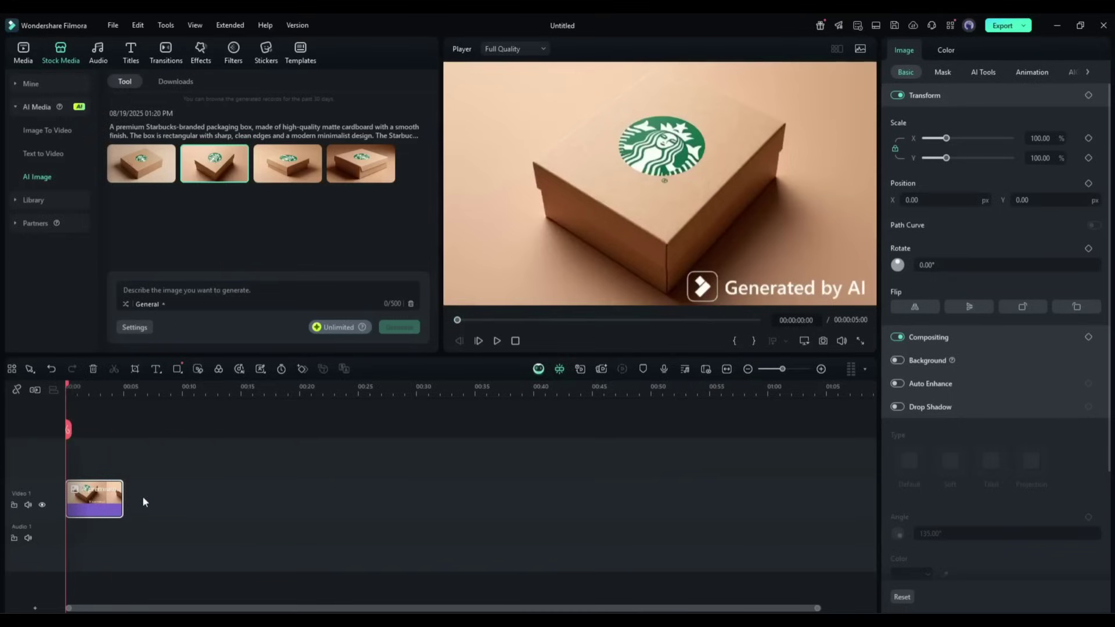
# Send the timeline's box image to Veo 3 Image to Video, choosing a frame and keeping Landscape
pyautogui.click(601, 368)
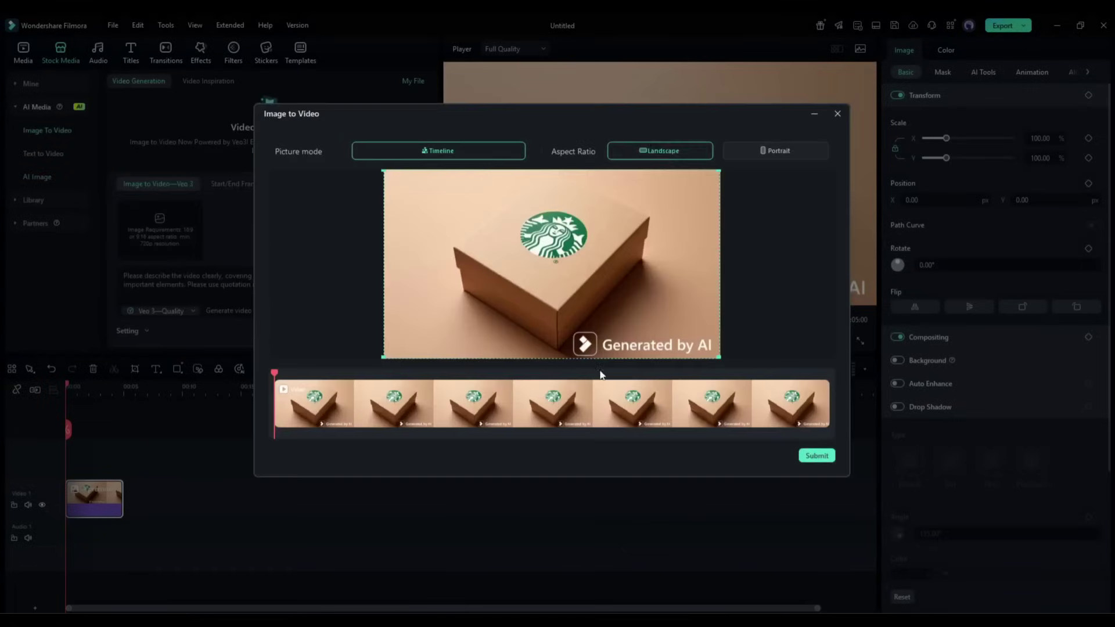
pyautogui.moveTo(274, 375); pyautogui.dragTo(416, 374)
pyautogui.click(817, 456)
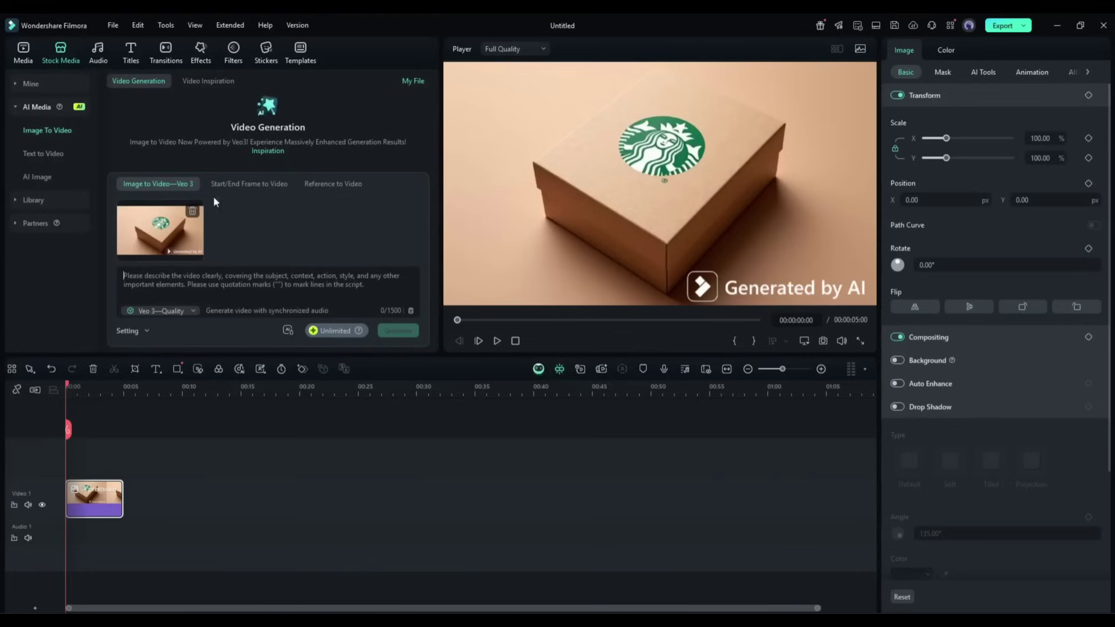
# Compare the Start/End Frame and Reference modes, then return to Image to Video with Veo 3
pyautogui.click(226, 183)
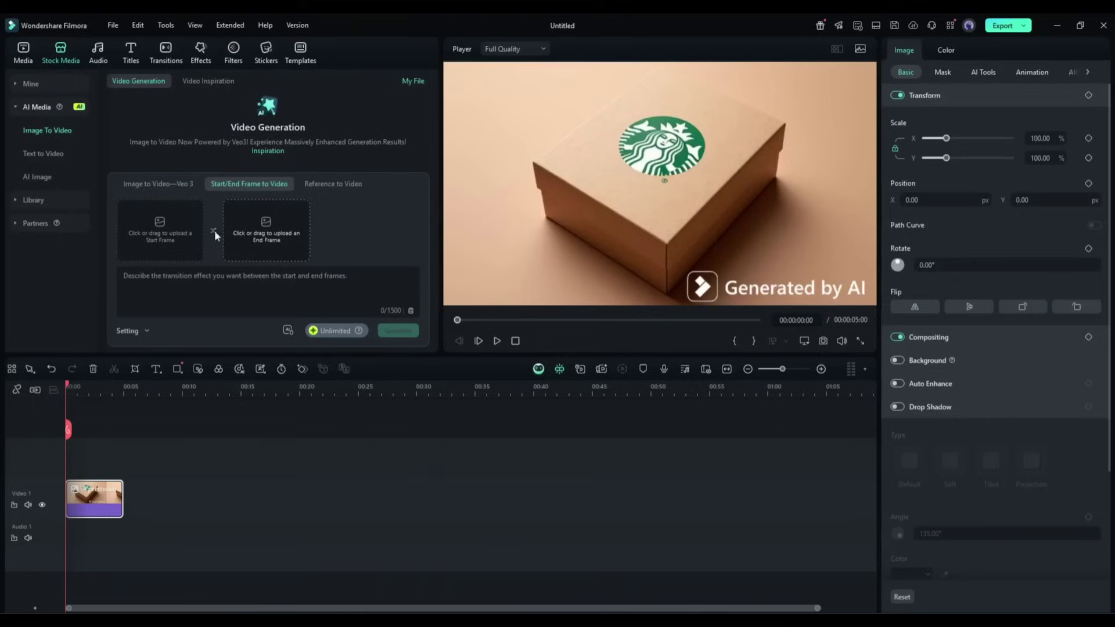
pyautogui.click(346, 184)
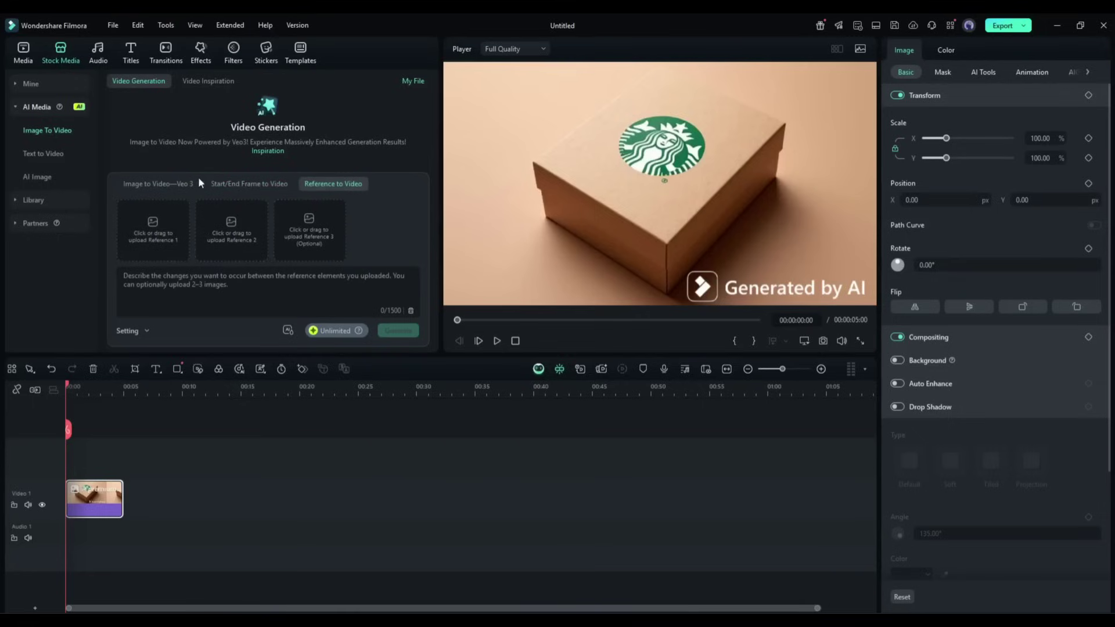
pyautogui.click(163, 181)
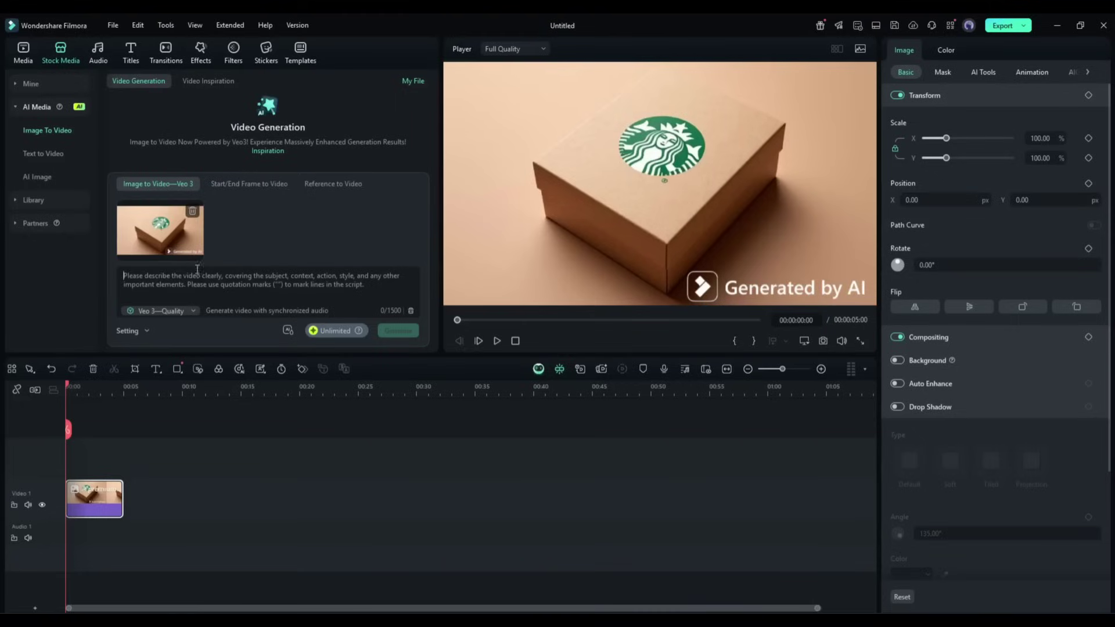
# Paste the JSON-style prompt and generate the Veo 3 video from the box image
pyautogui.hotkey('ctrl', 'v')
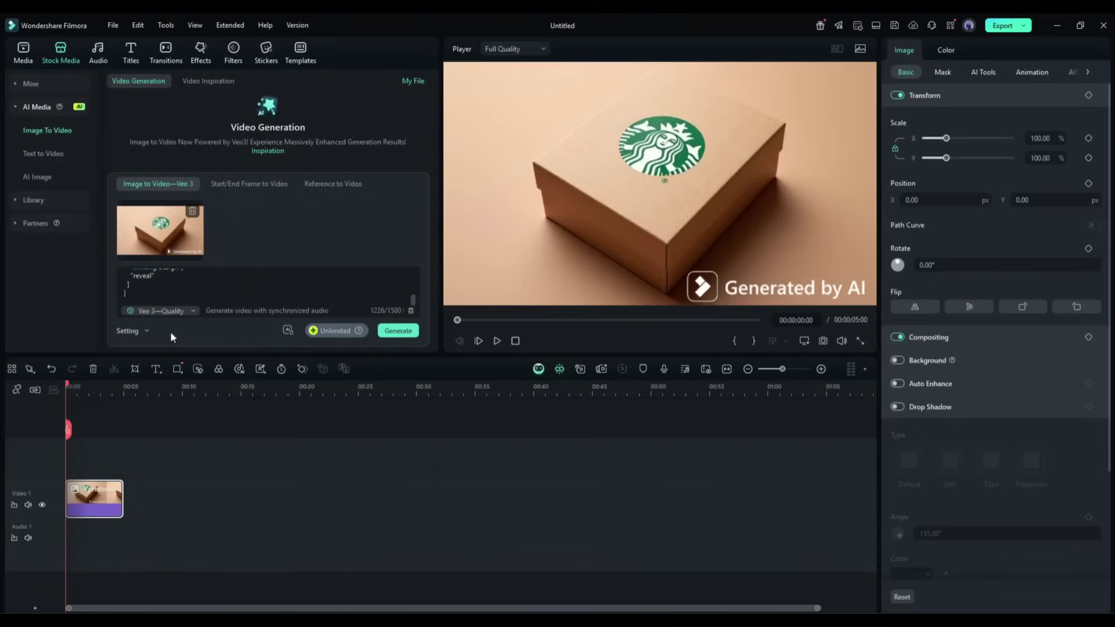
pyautogui.click(404, 331)
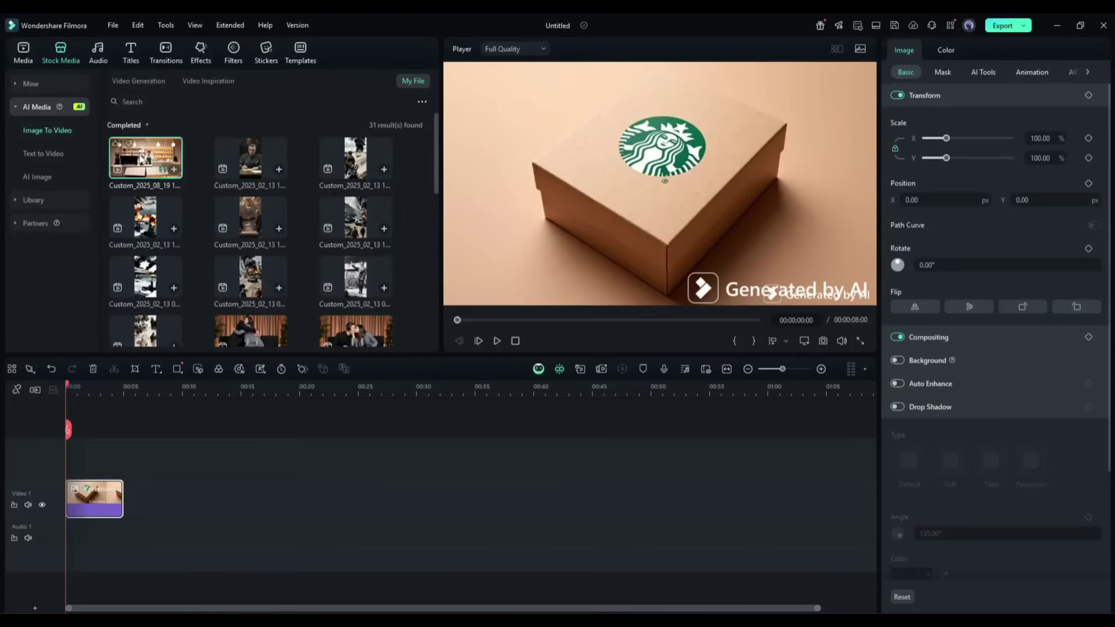
pyautogui.press('space')
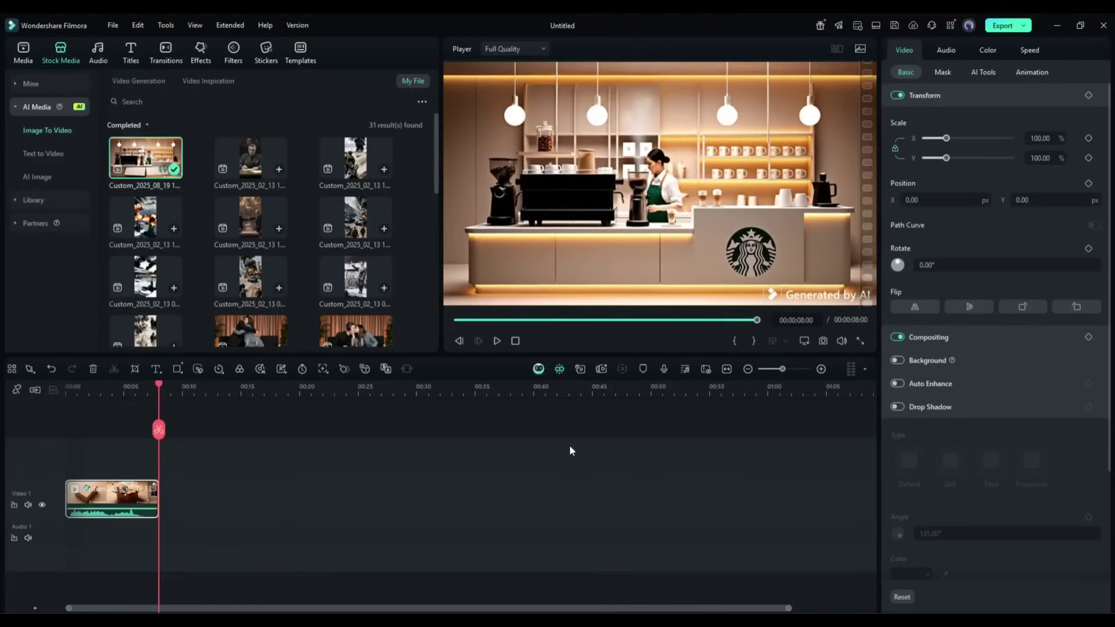
# Replay the 8-second Starbucks coffee-bar video from the start
pyautogui.click(497, 341)
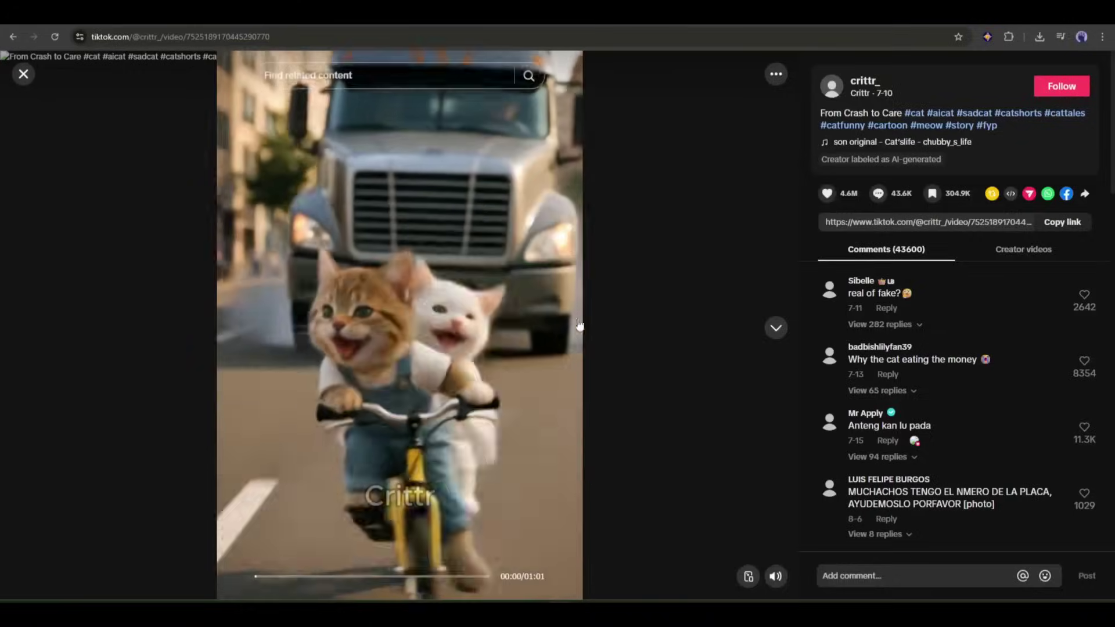
# Scroll down through the AI cat video's comments and on to the next TikTok
pyautogui.scroll(-10, 805, 315)
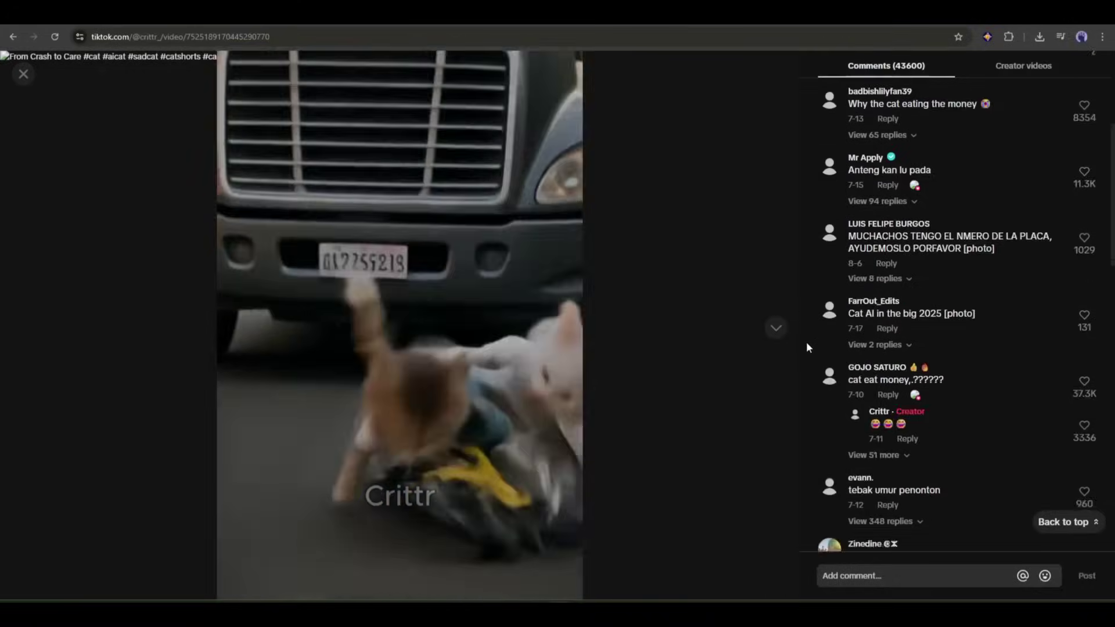
pyautogui.scroll(-1, 566, 349)
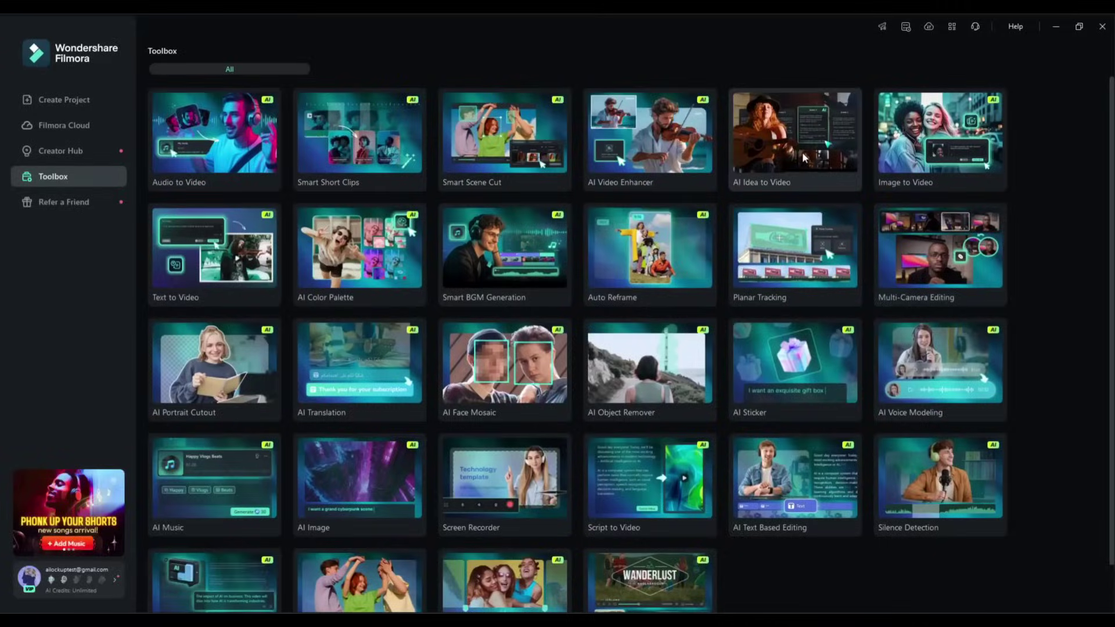
# Open AI Idea to Video and paste in the stray-cat story idea
pyautogui.click(802, 152)
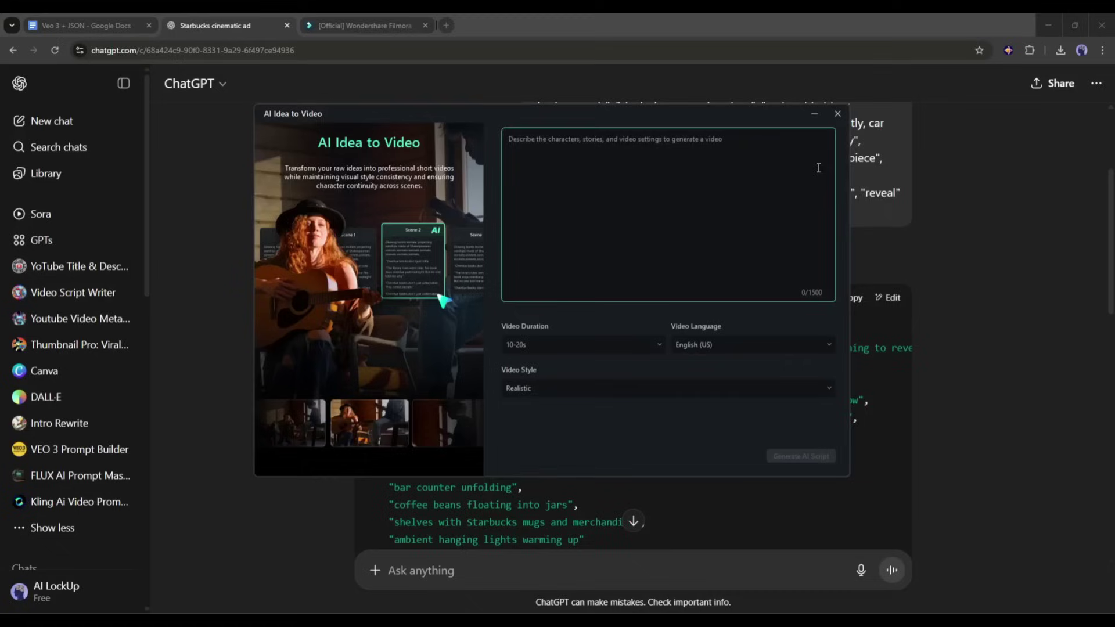
pyautogui.write('a story about a stray cat who finds a loving home.')
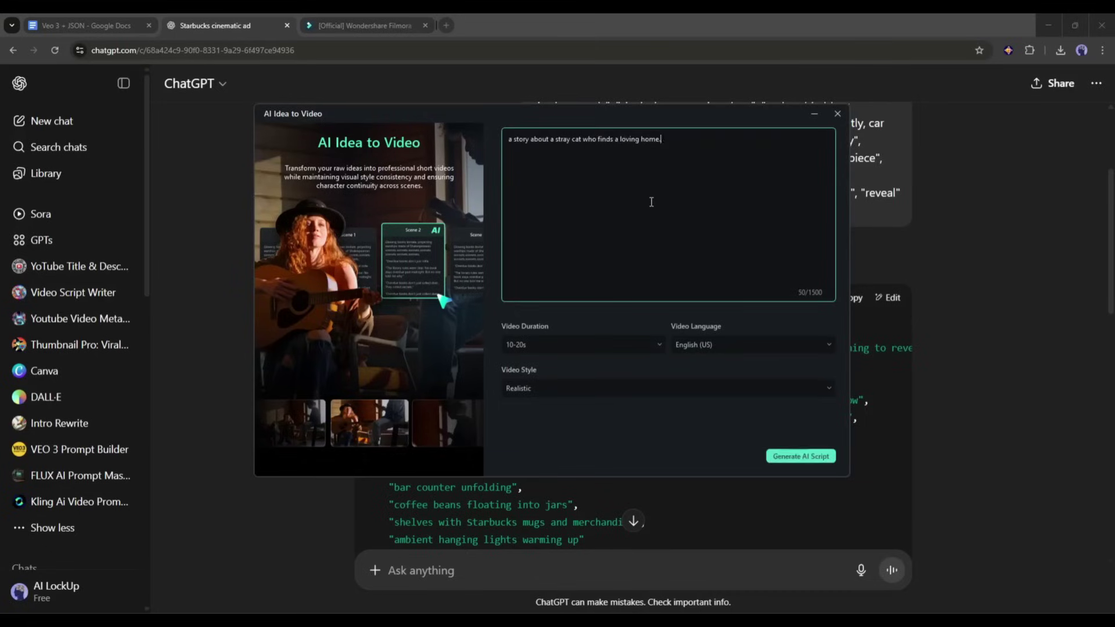
pyautogui.moveTo(509, 143); pyautogui.dragTo(676, 142)
pyautogui.click(700, 143)
# Set duration Auto, language English (US), style Comic, and generate the AI script
pyautogui.click(558, 345)
pyautogui.click(536, 362)
pyautogui.click(715, 345)
pyautogui.click(706, 364)
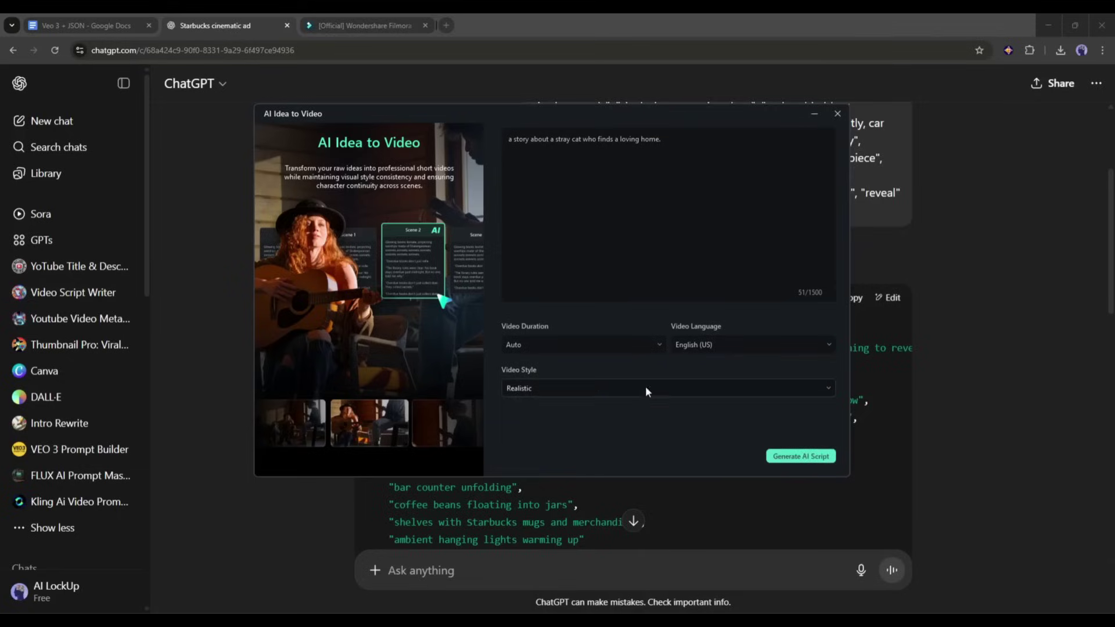
pyautogui.click(646, 388)
pyautogui.click(563, 432)
pyautogui.click(575, 388)
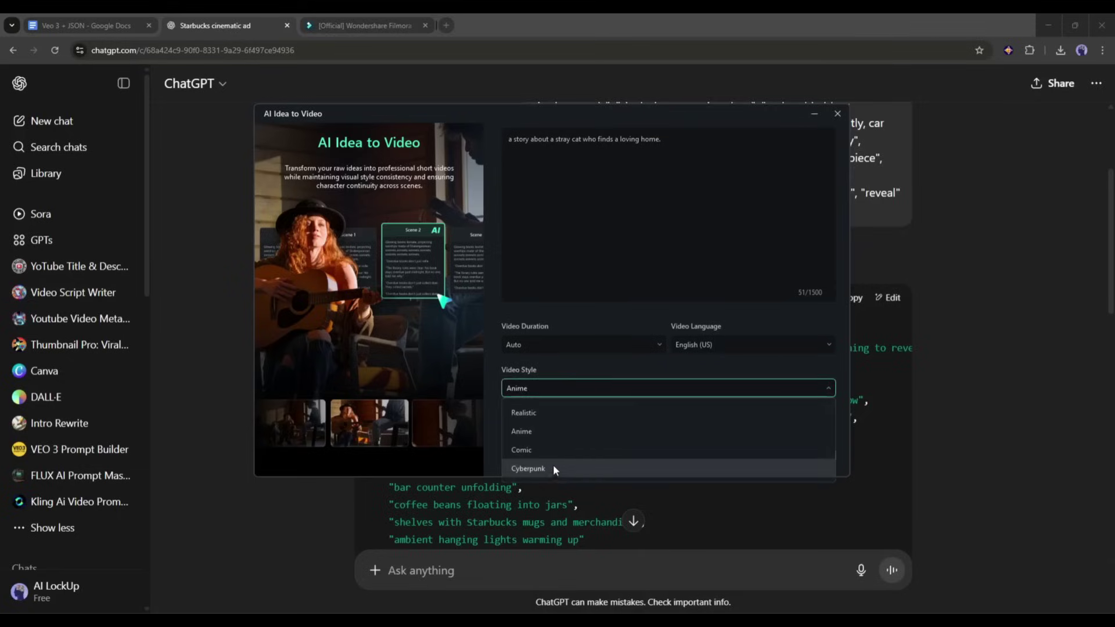
pyautogui.click(551, 450)
pyautogui.click(807, 457)
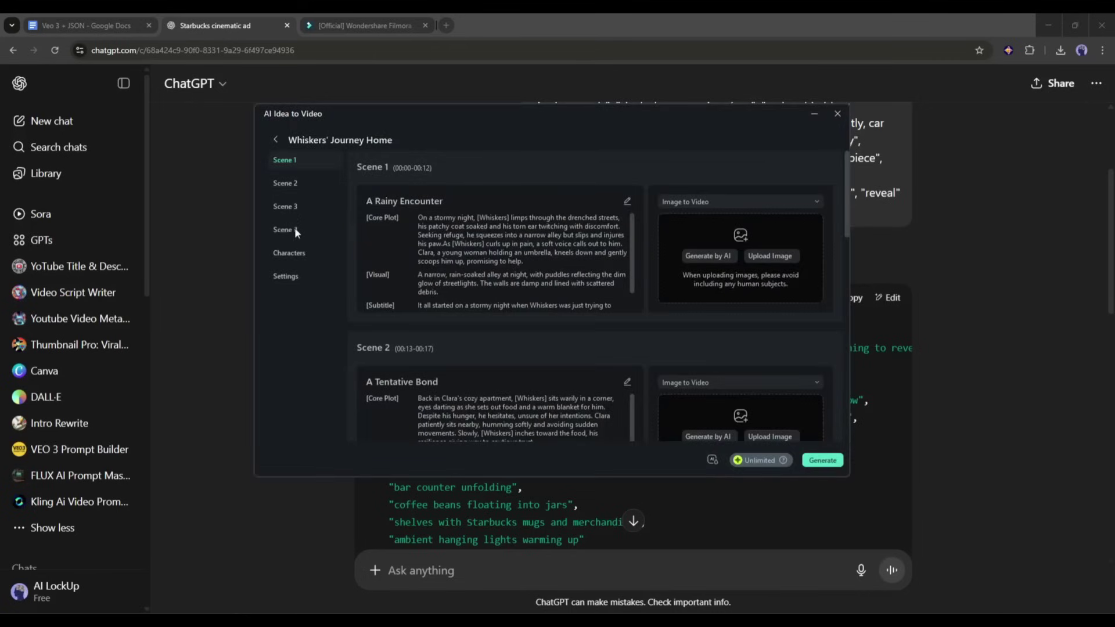
pyautogui.scroll(-12, 460, 305)
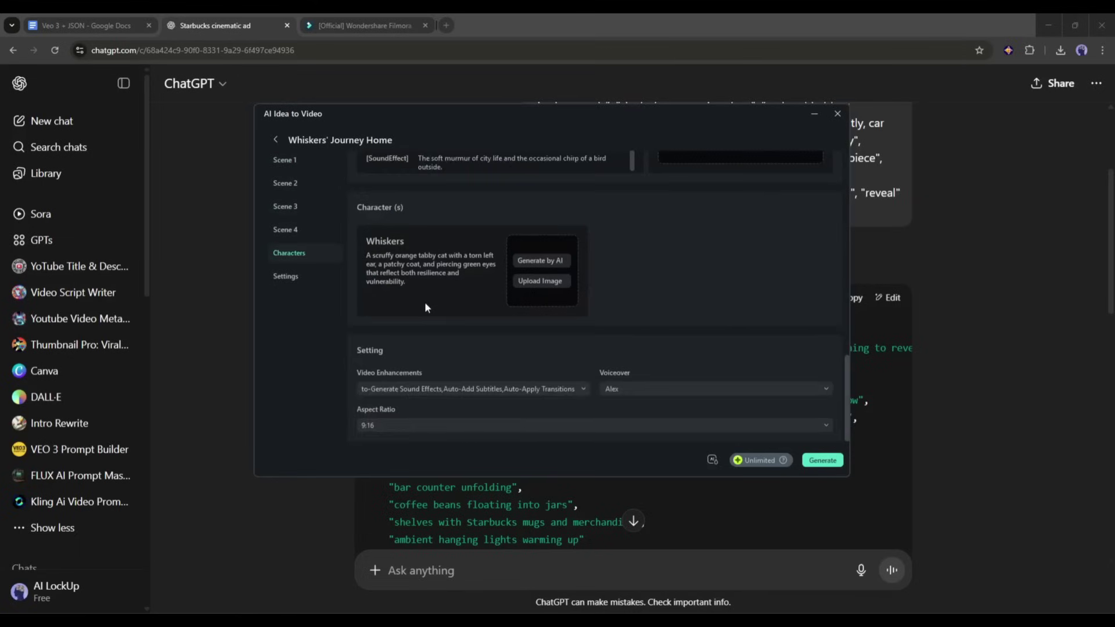
pyautogui.scroll(12, 425, 305)
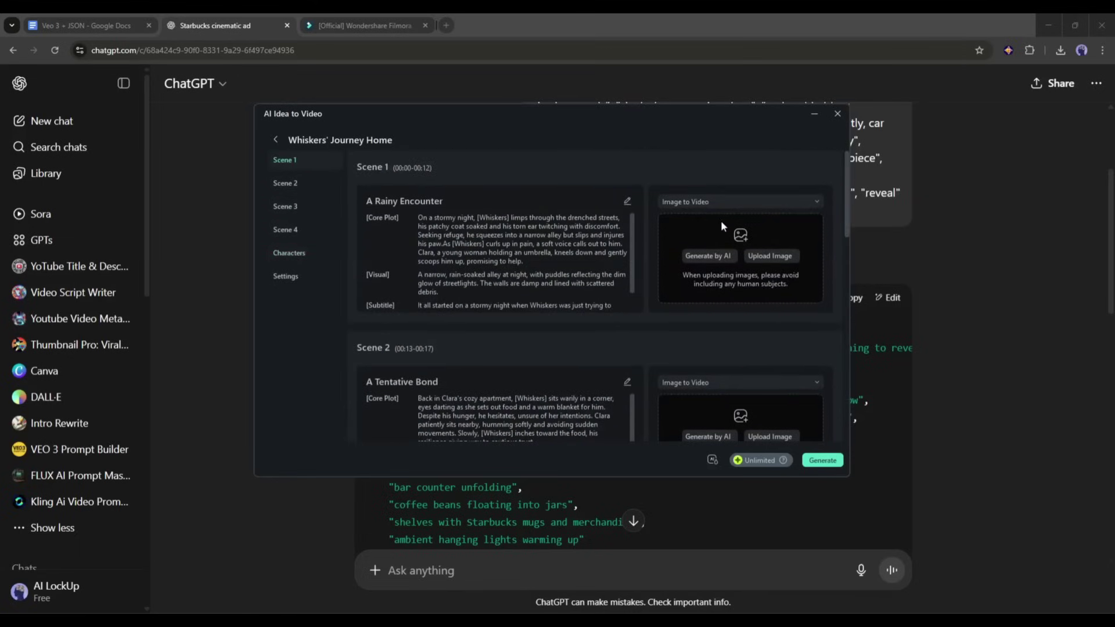
pyautogui.scroll(-1, 779, 296)
pyautogui.scroll(1, 767, 299)
pyautogui.click(709, 202)
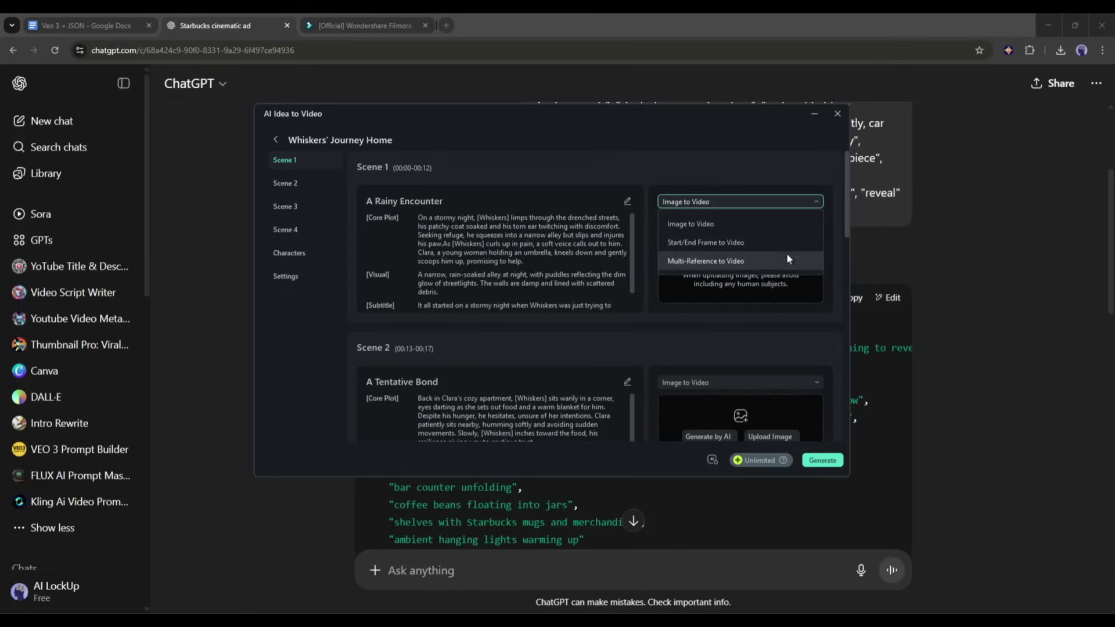
pyautogui.click(712, 224)
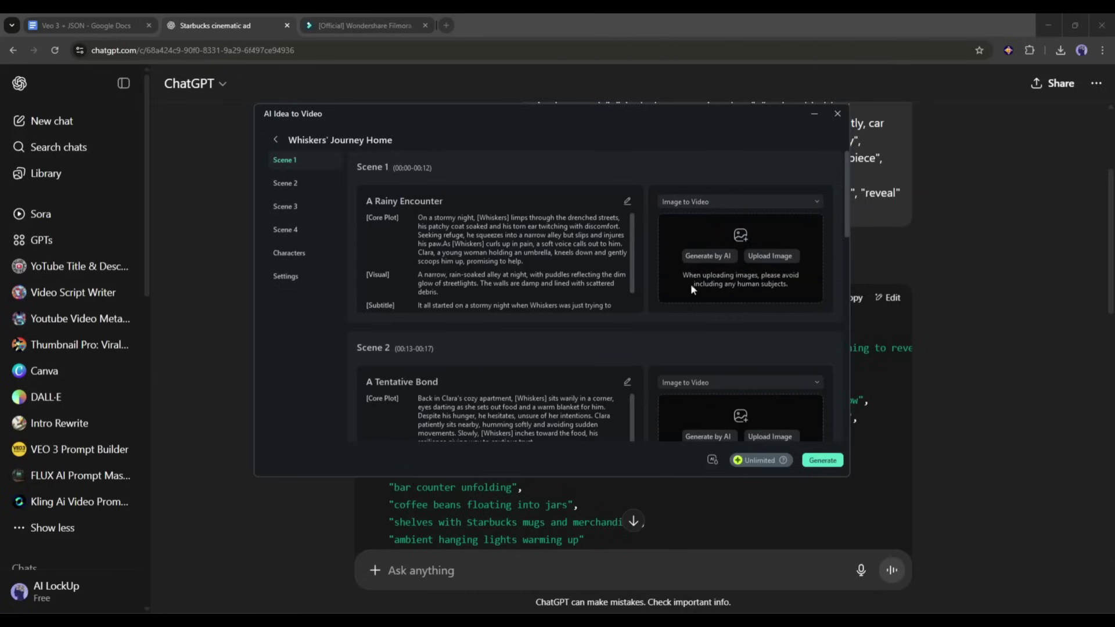
# Generate AI images for all four scenes, picking the second A Heartwarming Moment image
pyautogui.click(708, 256)
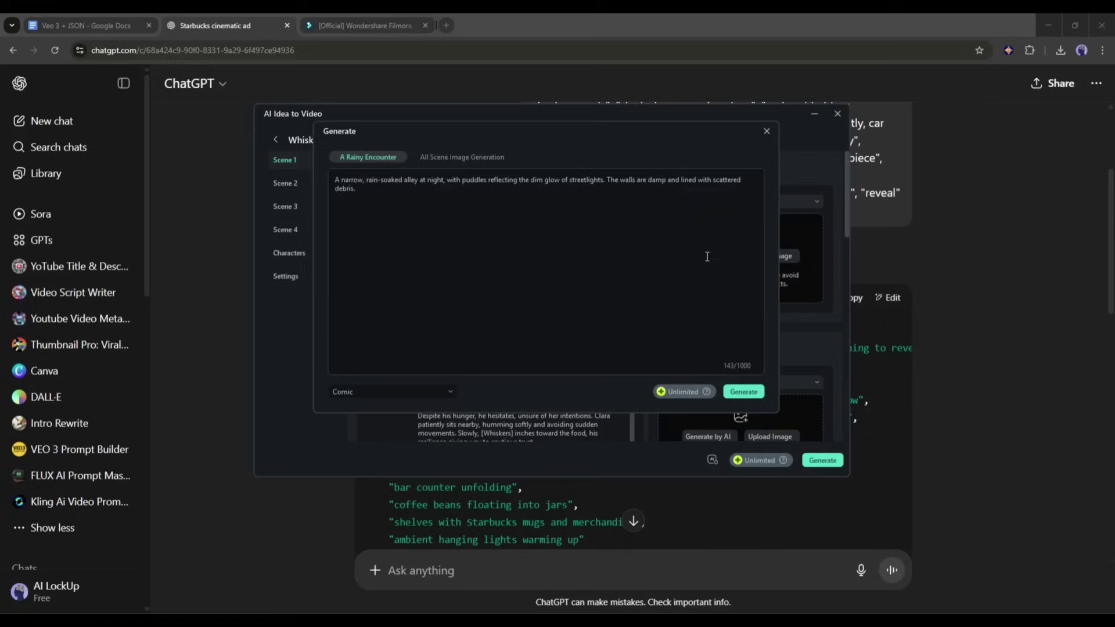
pyautogui.click(364, 191)
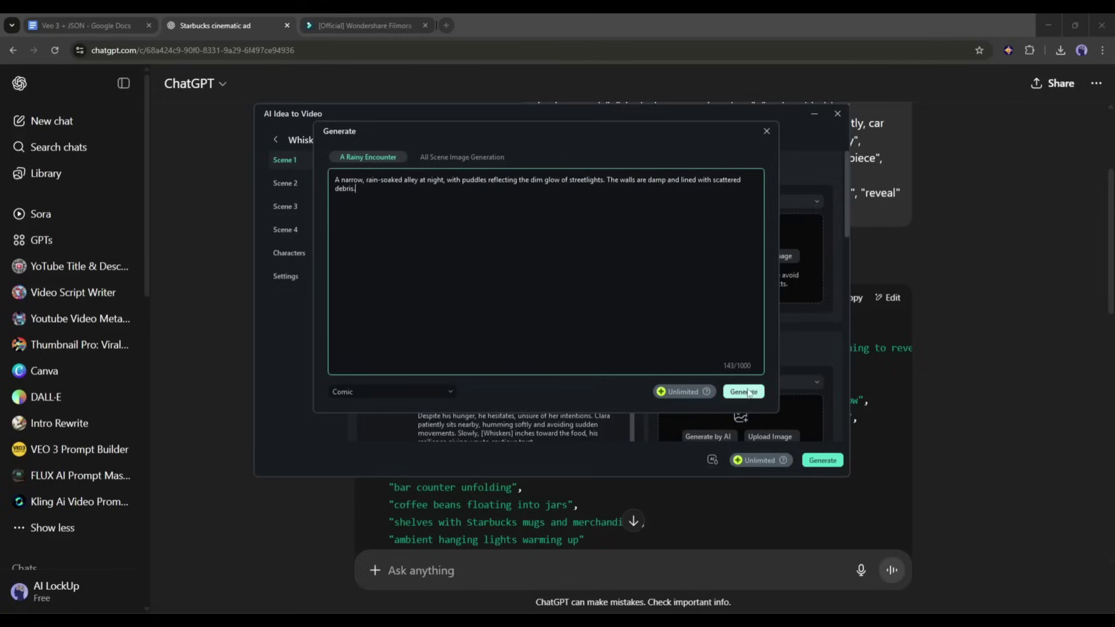
pyautogui.click(442, 157)
pyautogui.scroll(-1, 434, 223)
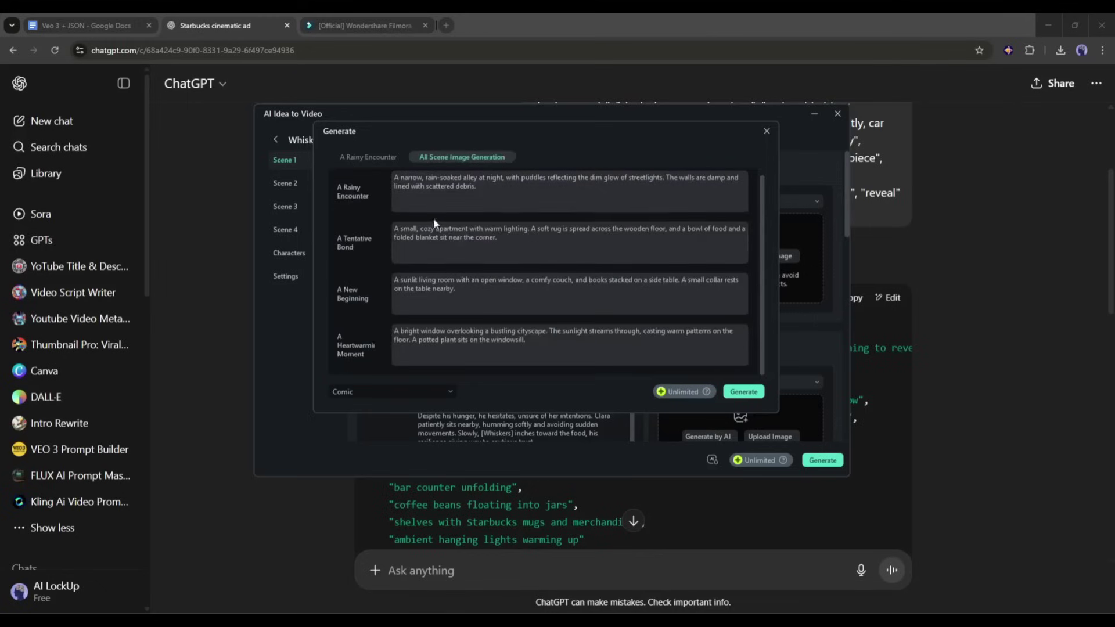
pyautogui.scroll(1, 489, 294)
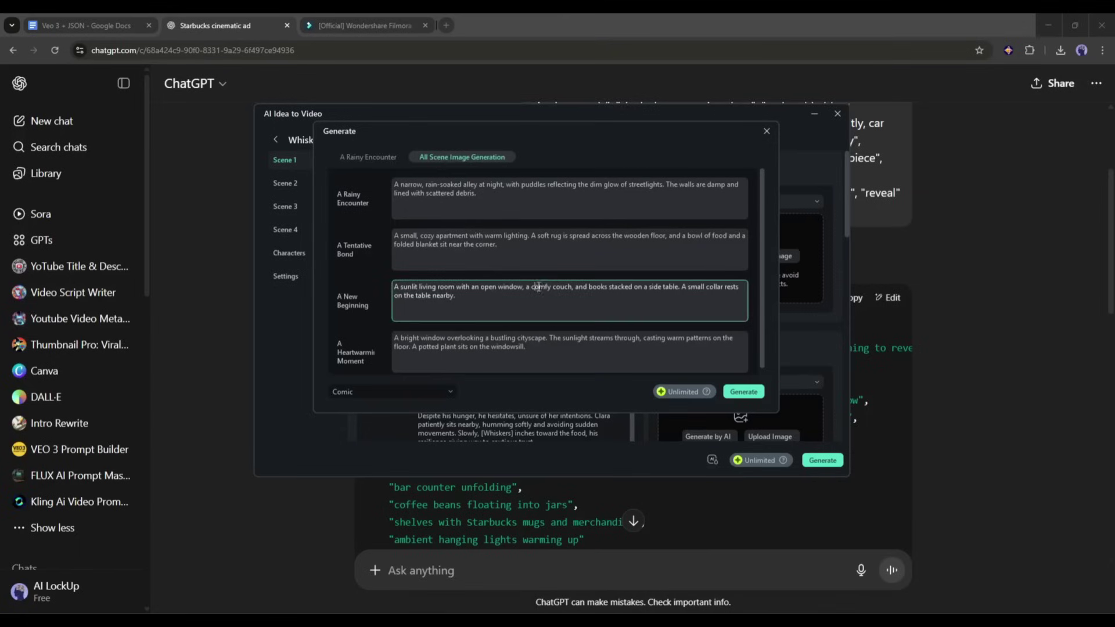
pyautogui.click(549, 206)
pyautogui.click(546, 340)
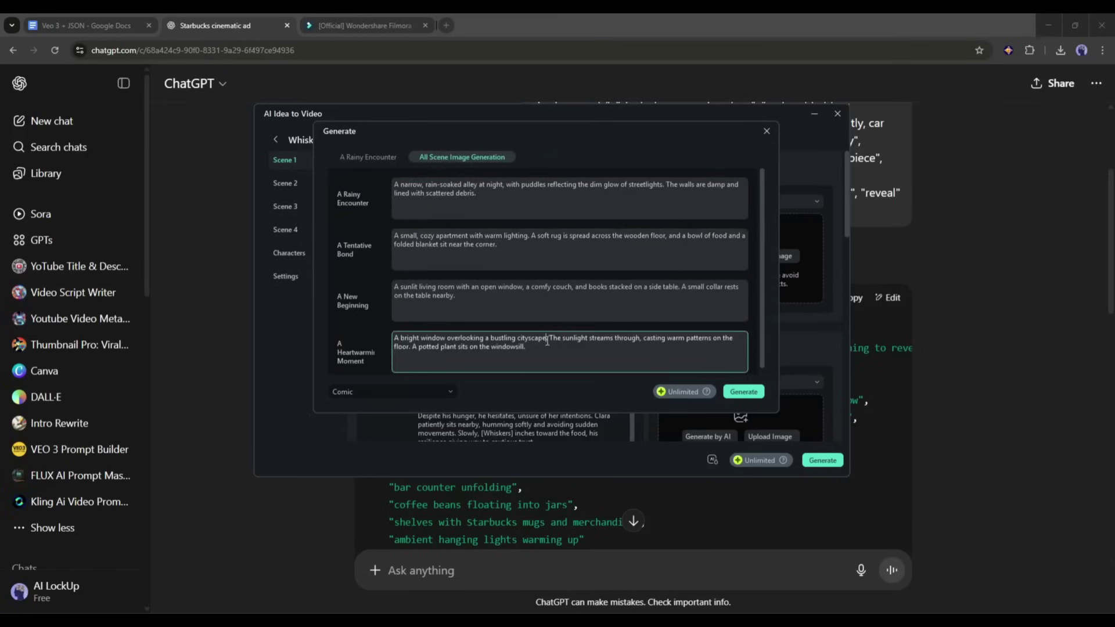
pyautogui.click(744, 391)
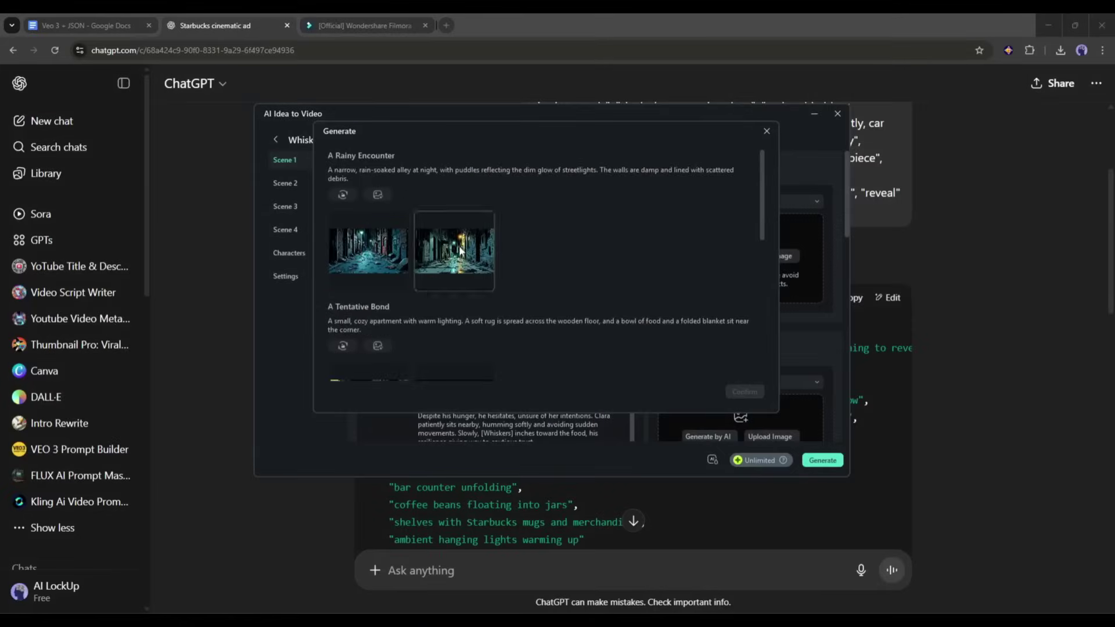
pyautogui.scroll(-4, 462, 290)
pyautogui.click(463, 349)
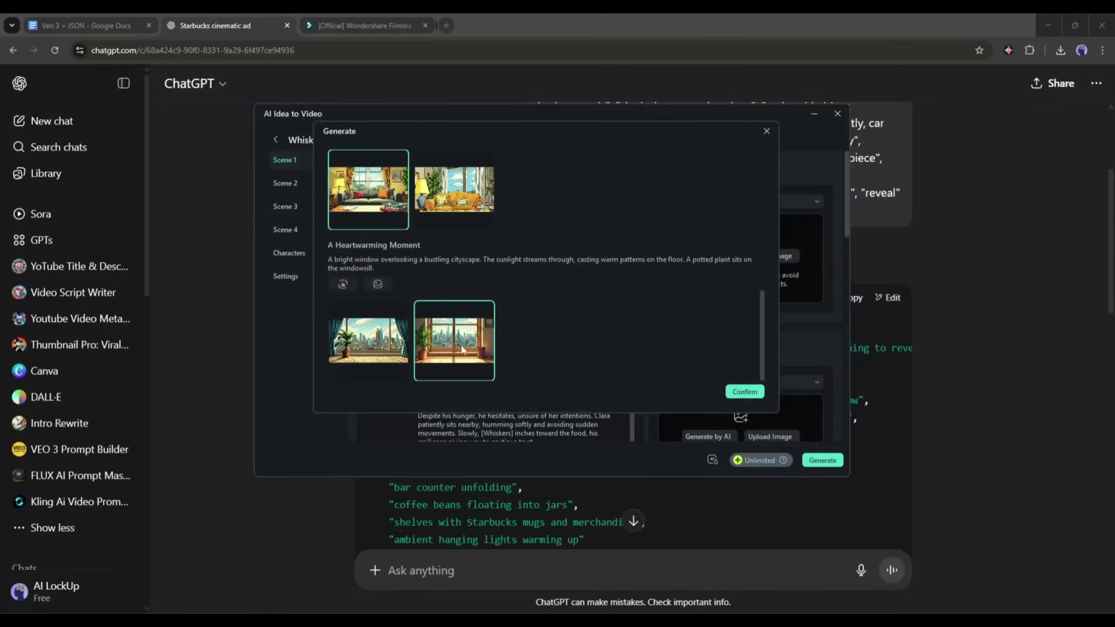
pyautogui.click(745, 392)
# Generate and confirm an AI picture for the Whiskers character from its description
pyautogui.scroll(-10, 581, 264)
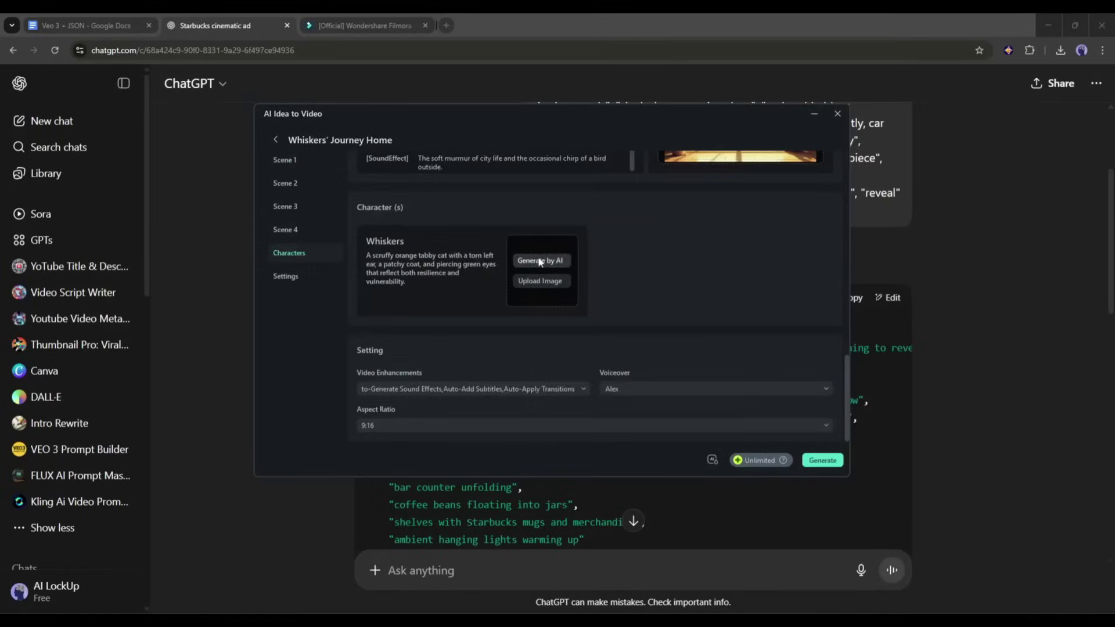
pyautogui.click(540, 260)
pyautogui.click(379, 180)
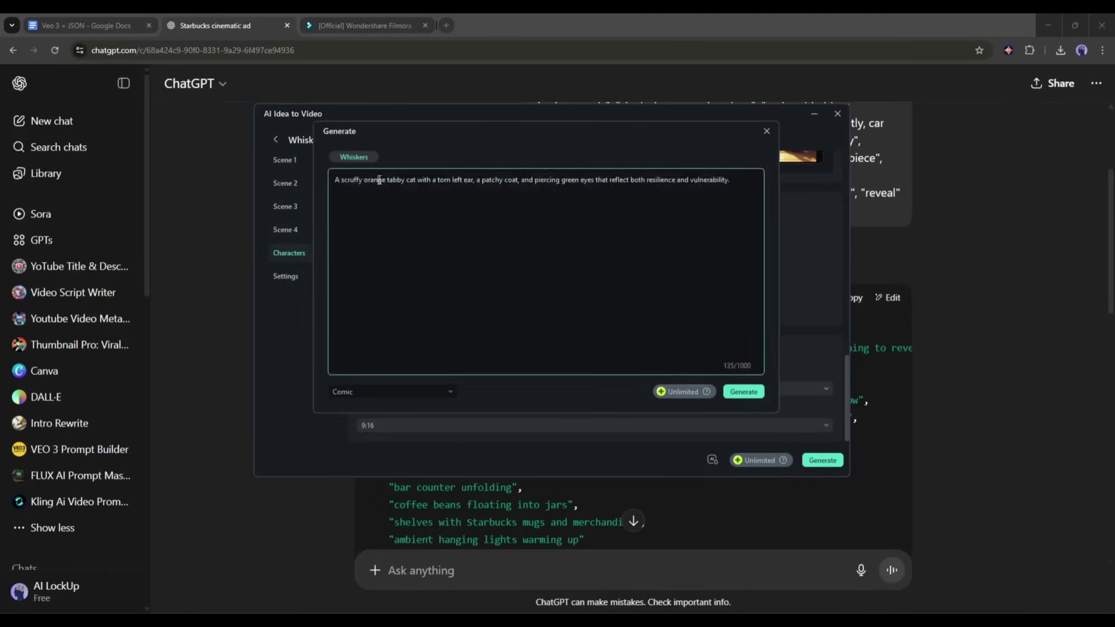
pyautogui.click(740, 394)
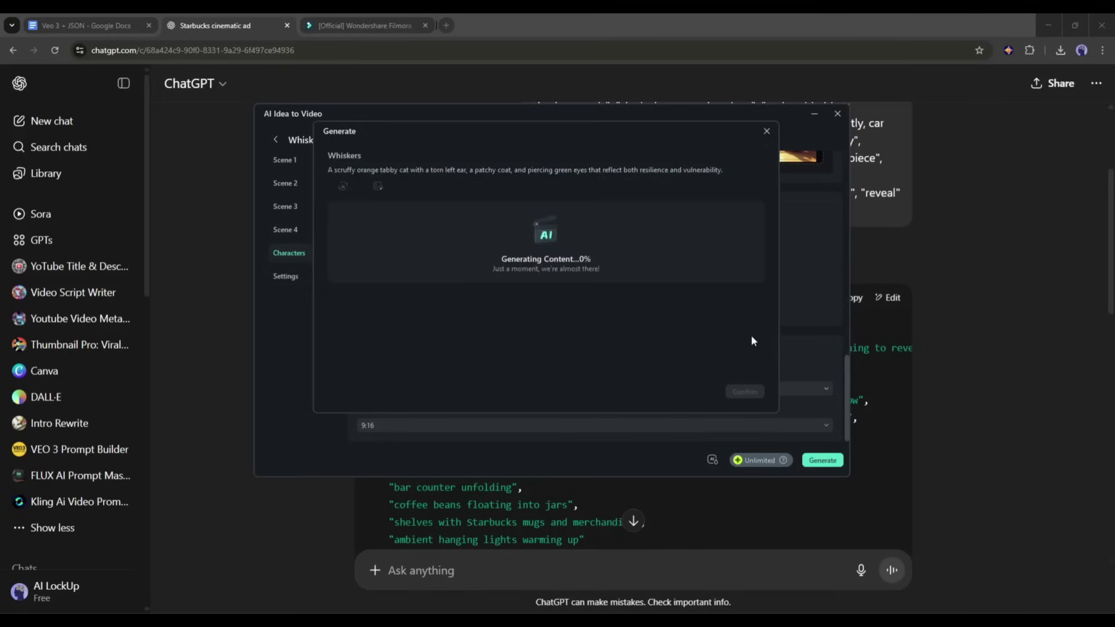
pyautogui.click(741, 389)
# Review enhancement and voiceover options, then generate the 16:9 cat story video
pyautogui.click(453, 389)
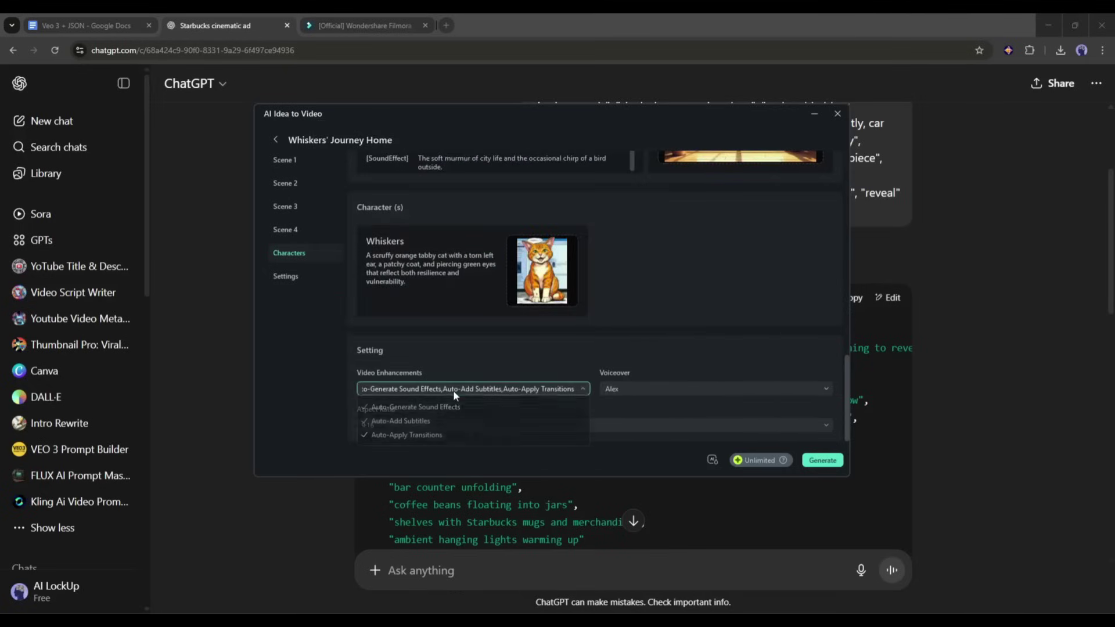
pyautogui.click(453, 389)
pyautogui.click(616, 389)
pyautogui.click(497, 409)
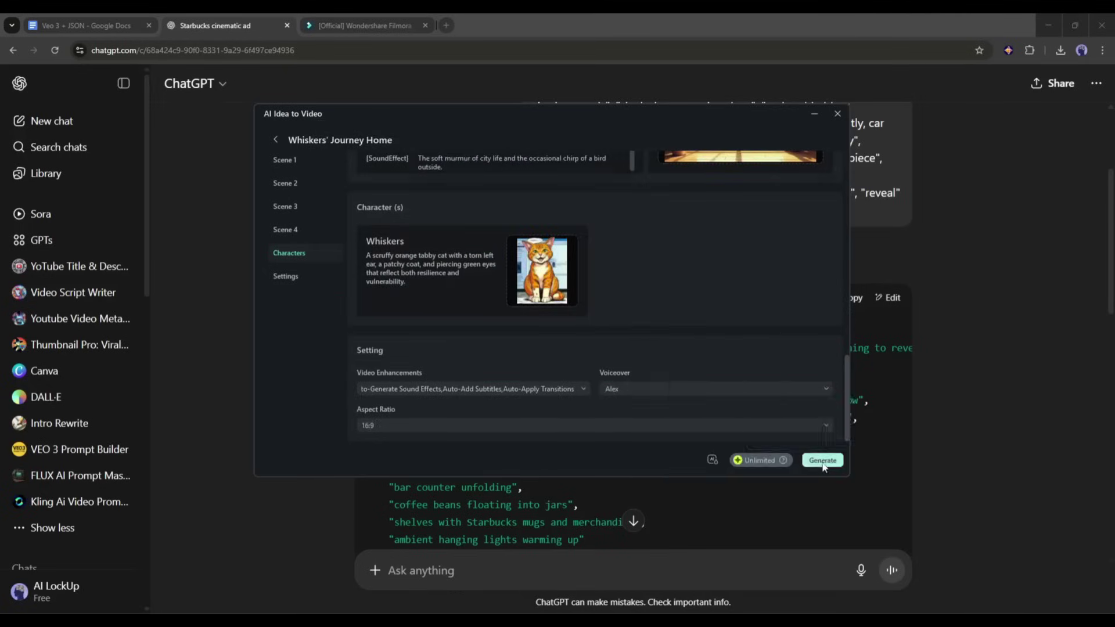
pyautogui.click(813, 428)
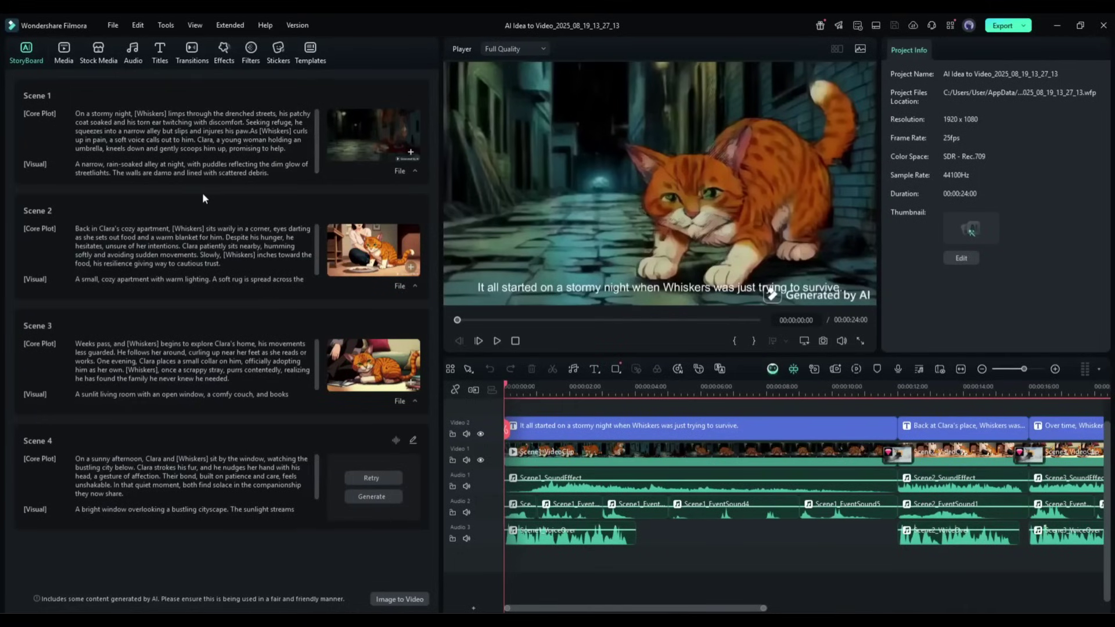
# Play the Whiskers' Journey Home video, then drag the playhead back to the start
pyautogui.scroll(-1, 206, 249)
pyautogui.scroll(-1, 212, 363)
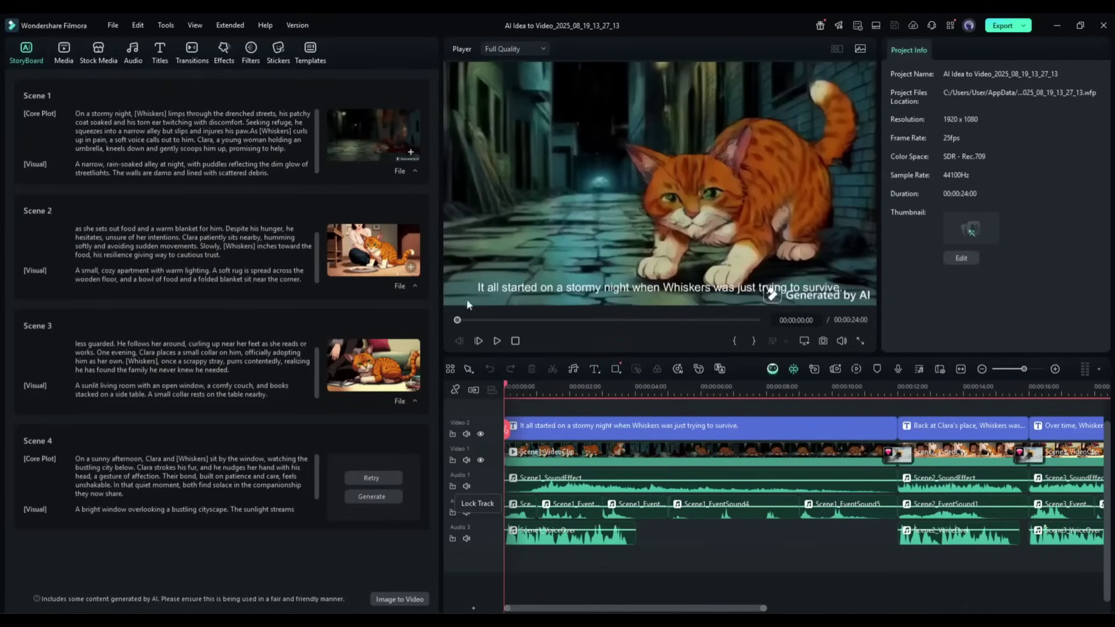
pyautogui.scroll(1, 290, 273)
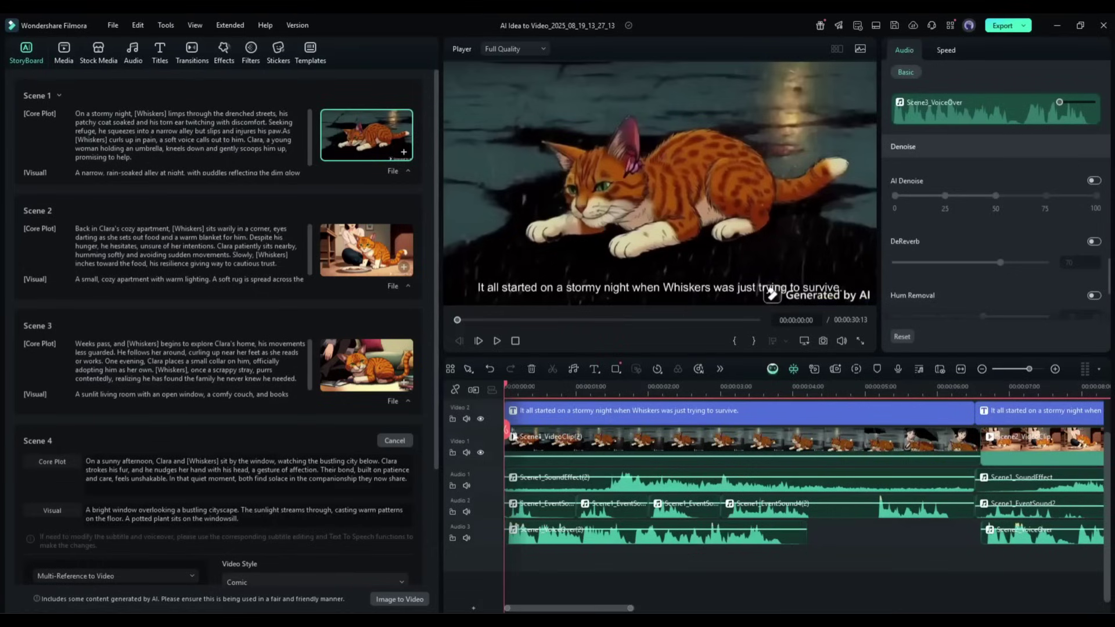
pyautogui.click(495, 341)
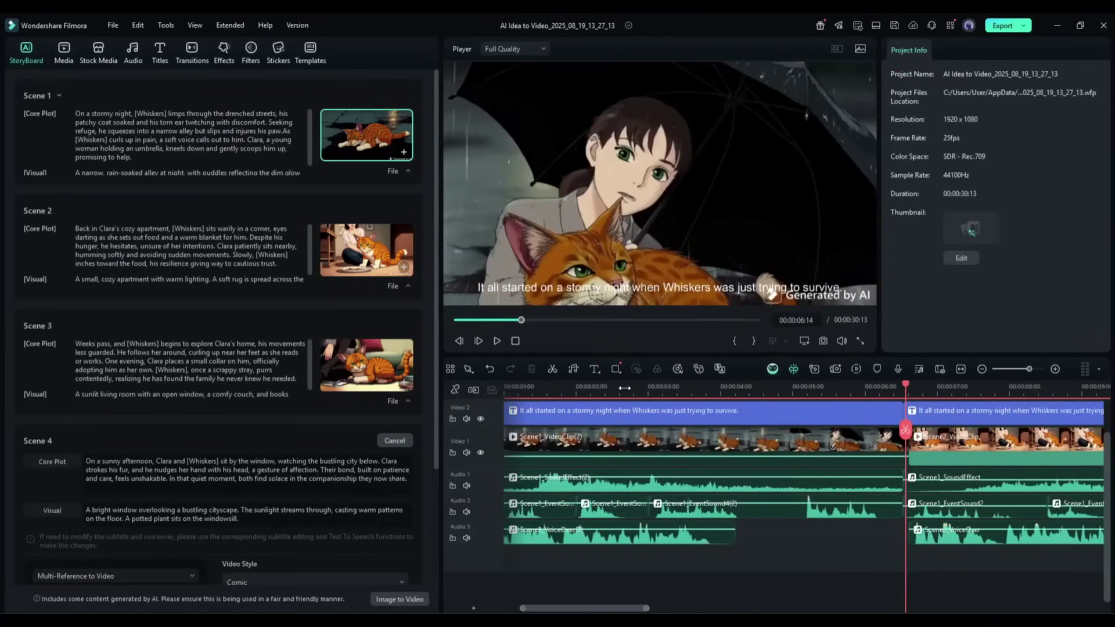
pyautogui.moveTo(625, 387); pyautogui.dragTo(465, 390)
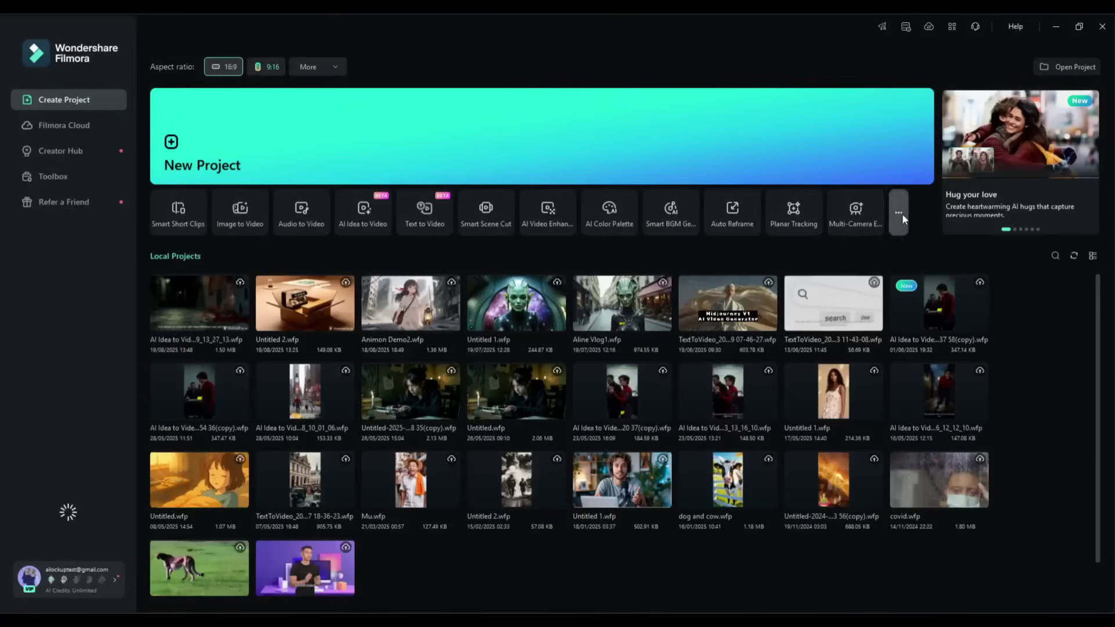
# Open AI Text Based Editing from the Toolbox and transcribe the clip in English (US)
pyautogui.click(899, 213)
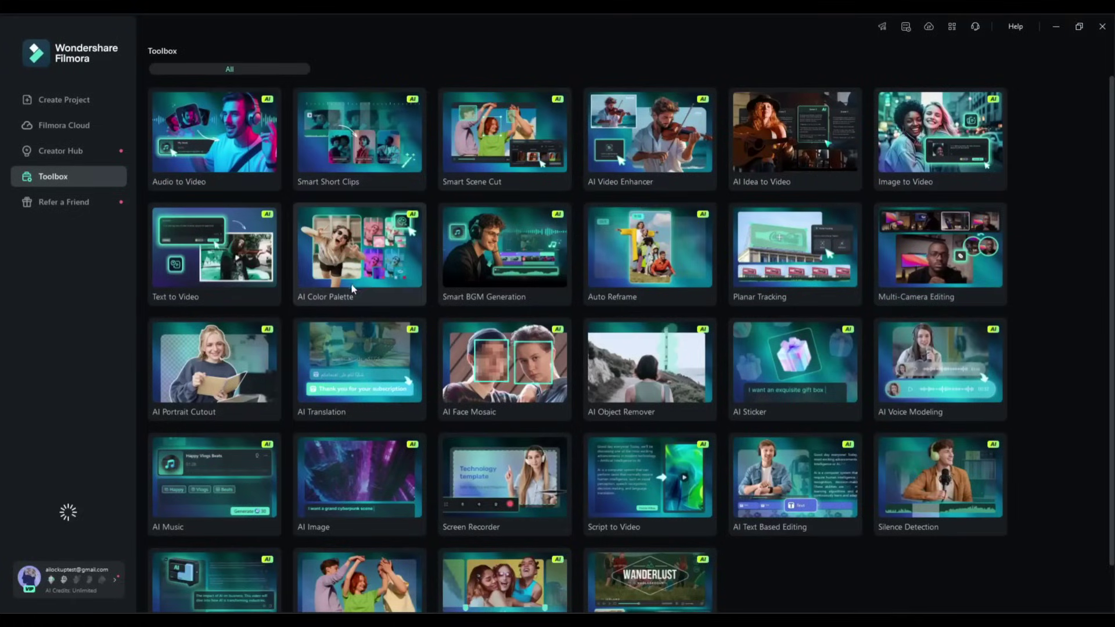
pyautogui.scroll(-2, 352, 286)
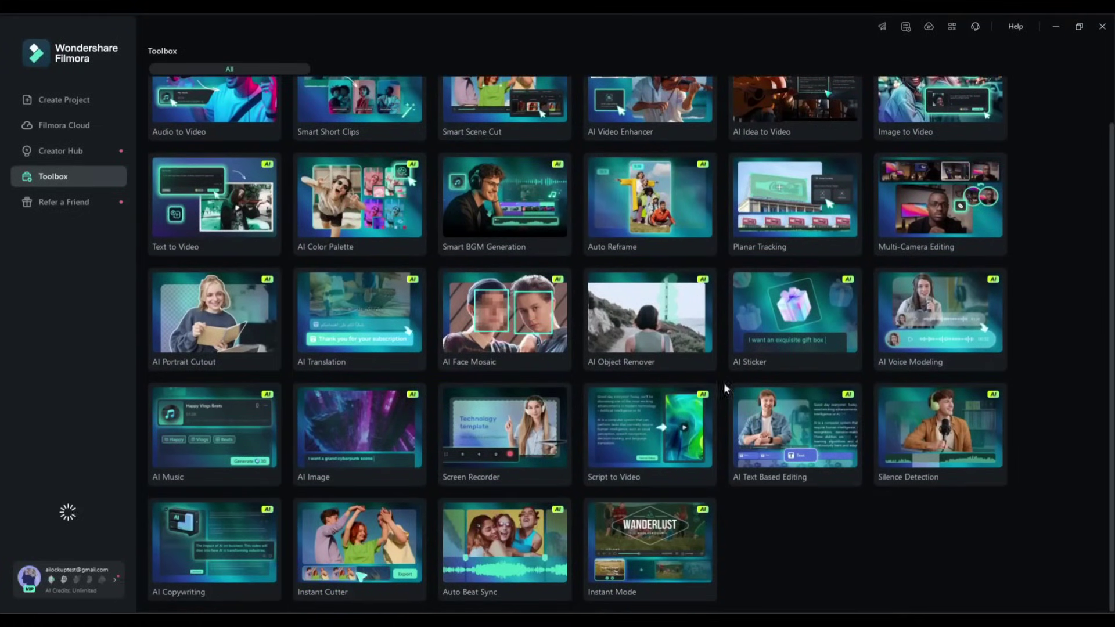
pyautogui.click(755, 419)
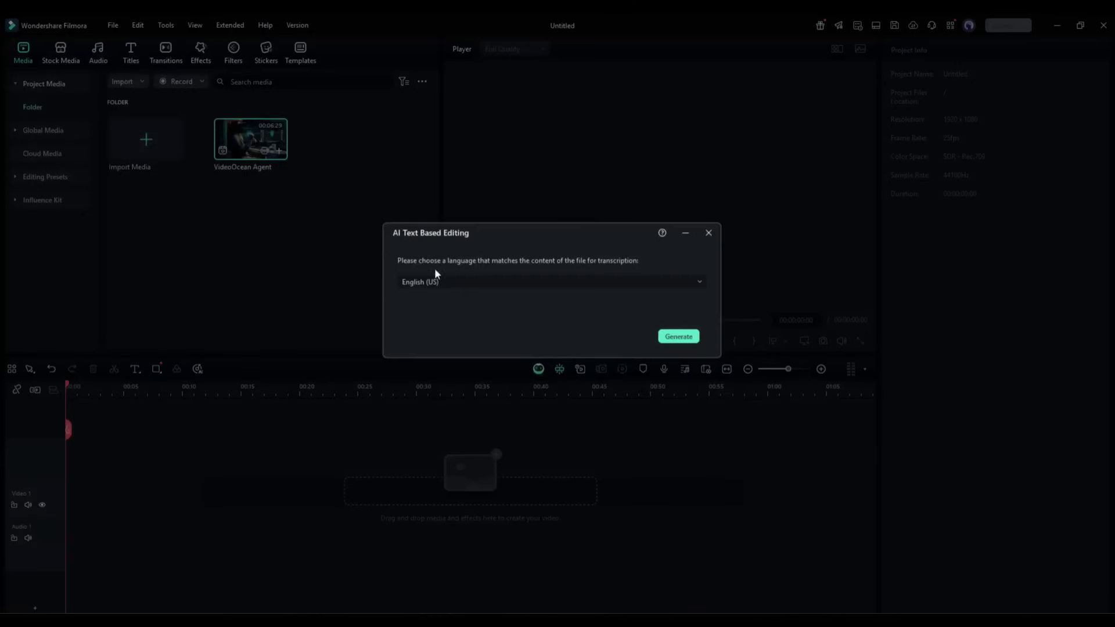
pyautogui.click(678, 336)
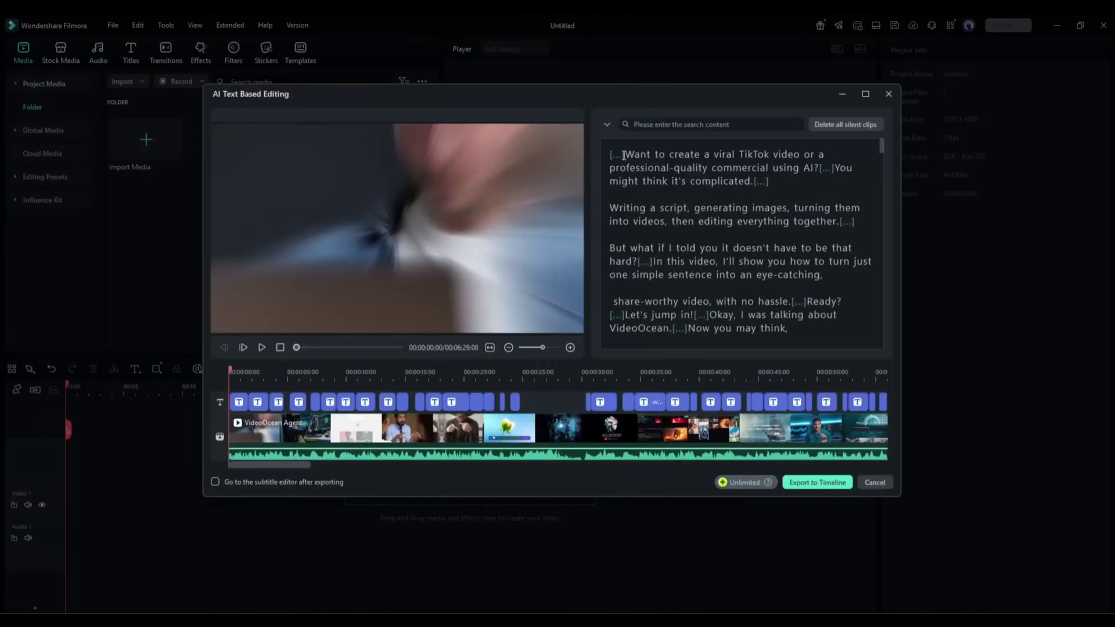
# Preview the silent gaps in the transcript after 'like this.', 'present.' and 'knew.'
pyautogui.click(624, 155)
pyautogui.scroll(-3, 750, 244)
pyautogui.click(755, 304)
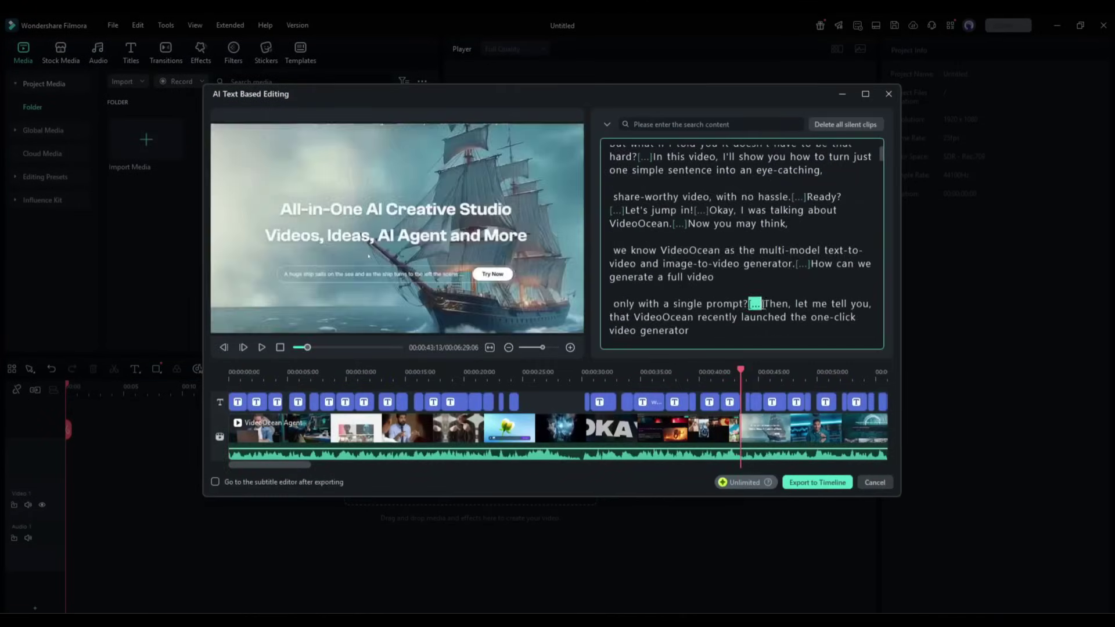
pyautogui.scroll(-5, 755, 279)
pyautogui.click(765, 266)
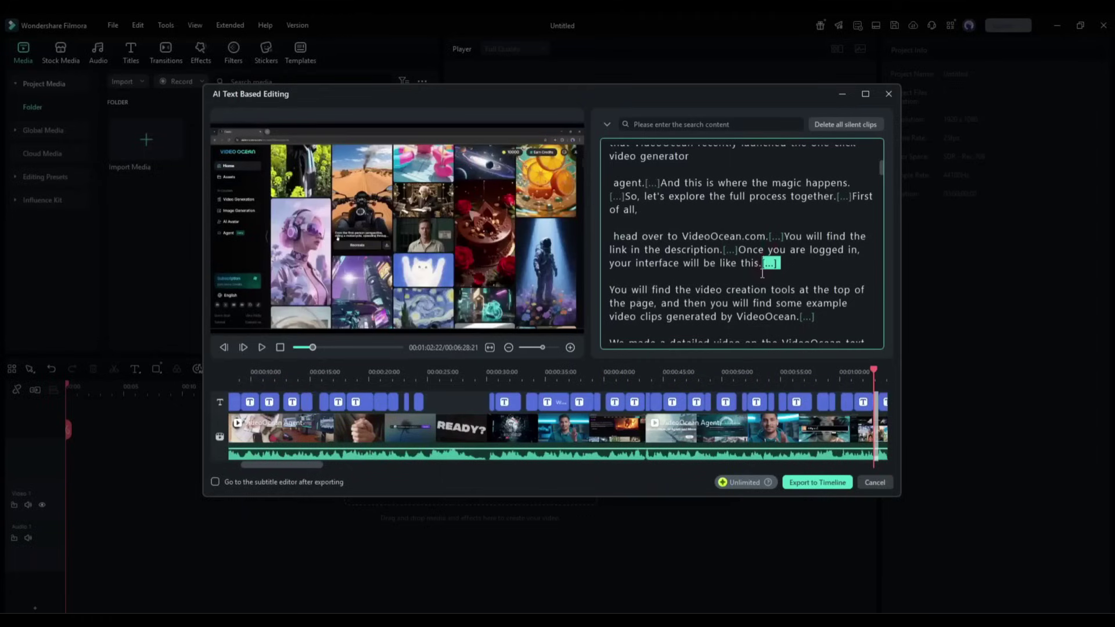
pyautogui.scroll(-6, 732, 256)
pyautogui.click(702, 242)
pyautogui.scroll(-2, 703, 240)
pyautogui.click(796, 262)
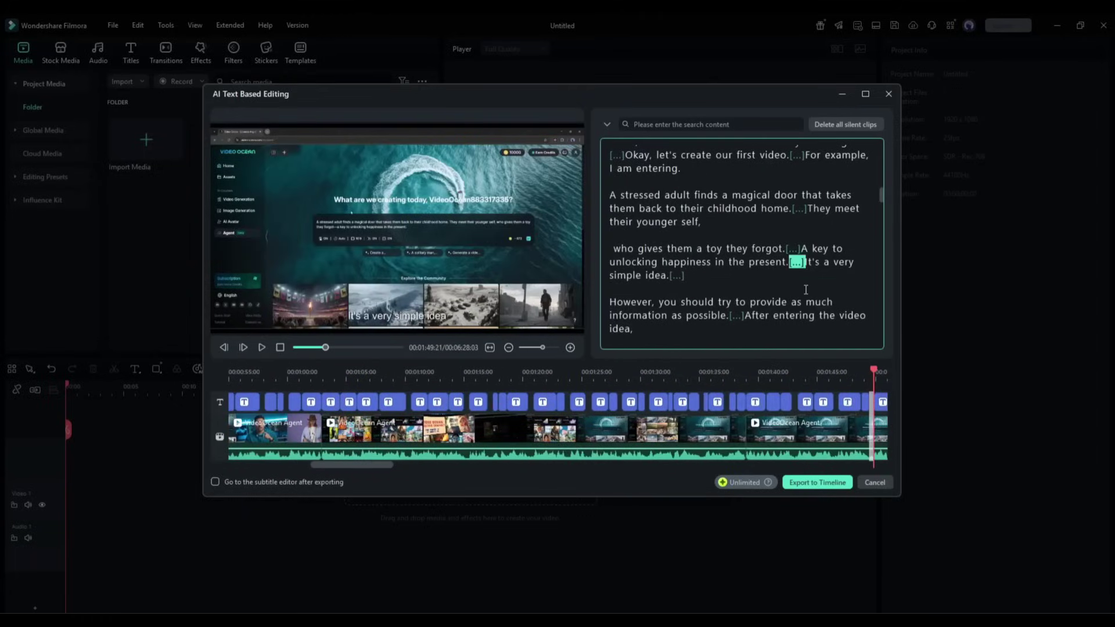
pyautogui.moveTo(869, 372); pyautogui.dragTo(256, 379)
pyautogui.click(718, 153)
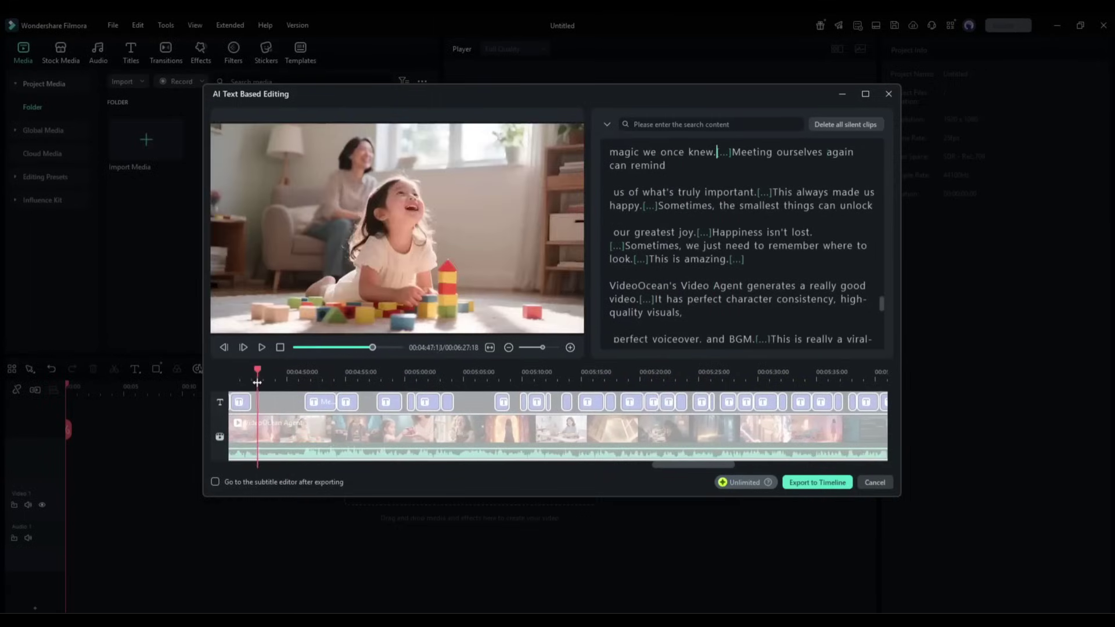
pyautogui.click(725, 153)
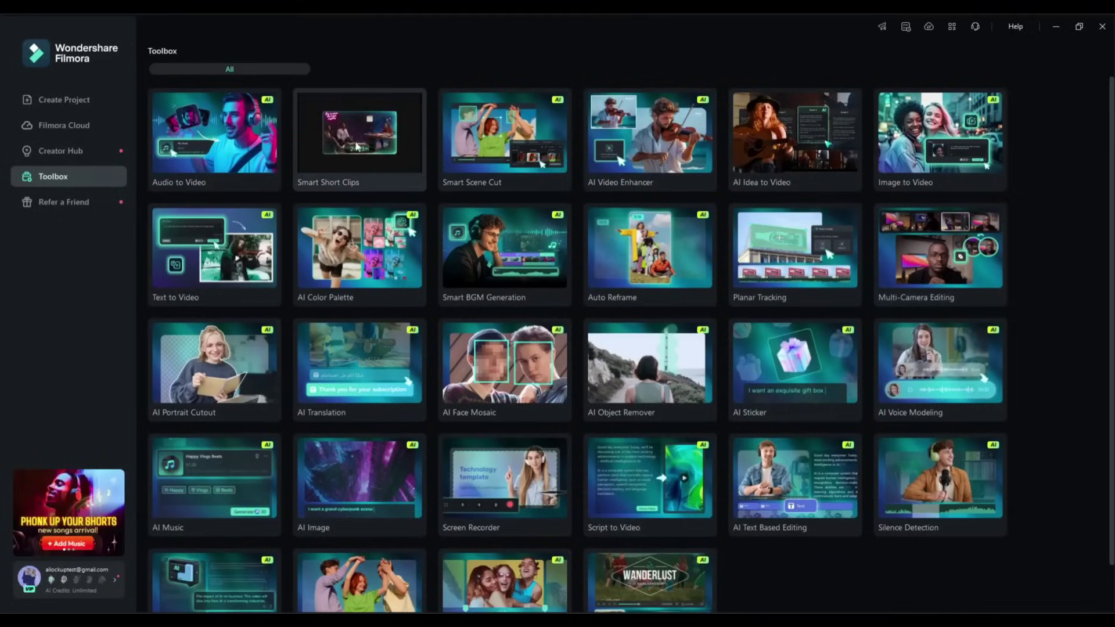
# Open Smart Short Clips and upload Make Viral Quiz Videos Using AI.mp4
pyautogui.click(358, 147)
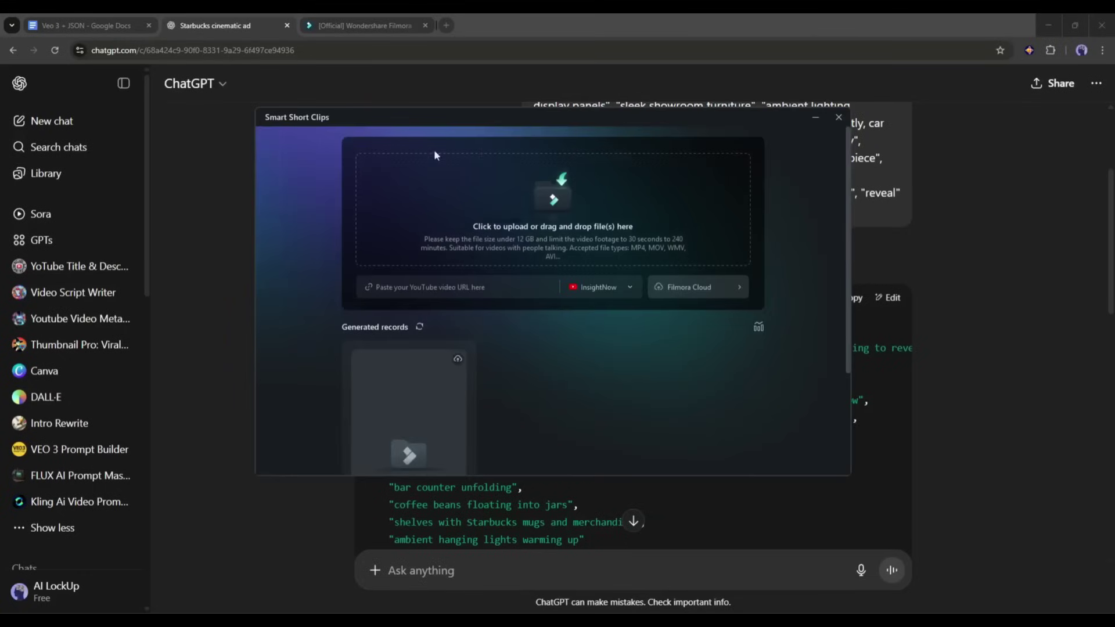
pyautogui.click(638, 264)
pyautogui.doubleClick(655, 309)
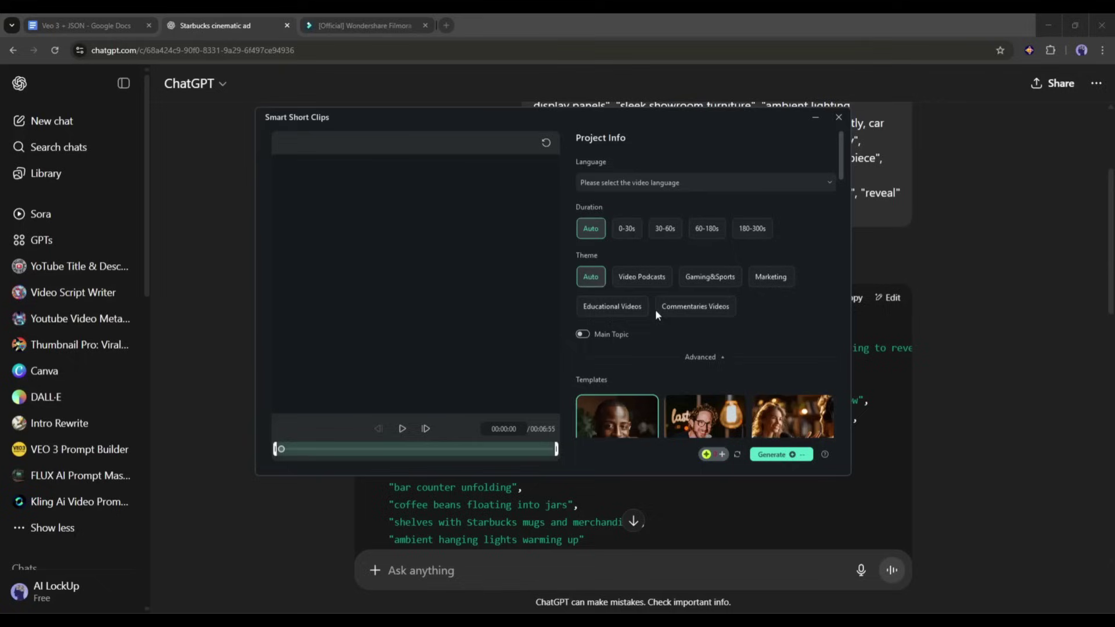
# Set the language to English (US), use the Product Display 01 template, and generate the clips
pyautogui.click(630, 182)
pyautogui.click(619, 203)
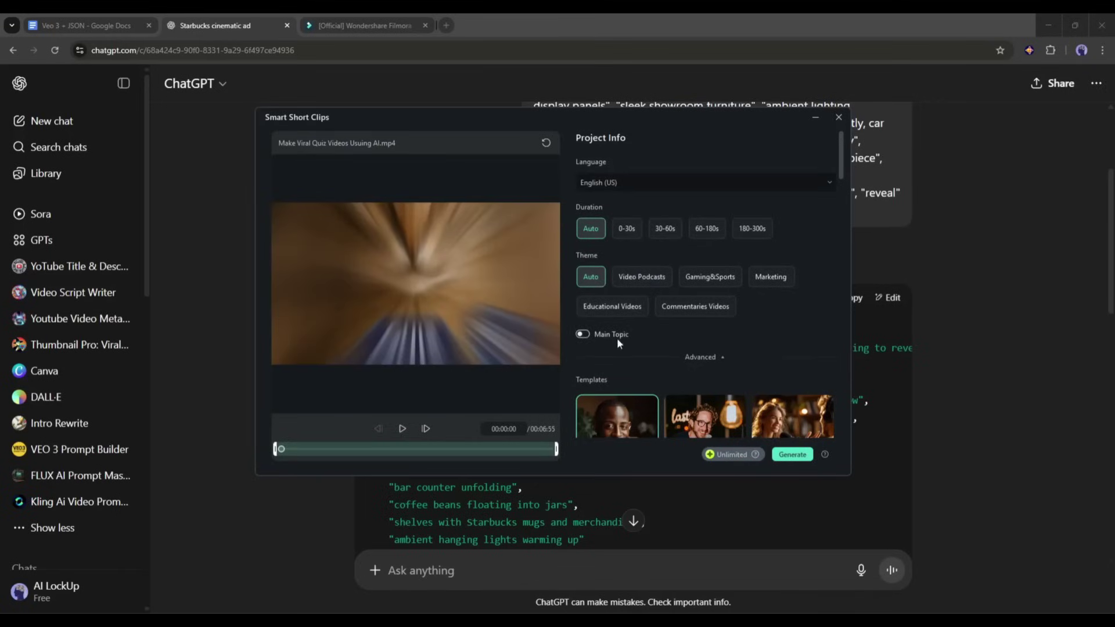
pyautogui.scroll(-5, 639, 343)
pyautogui.moveTo(633, 329)
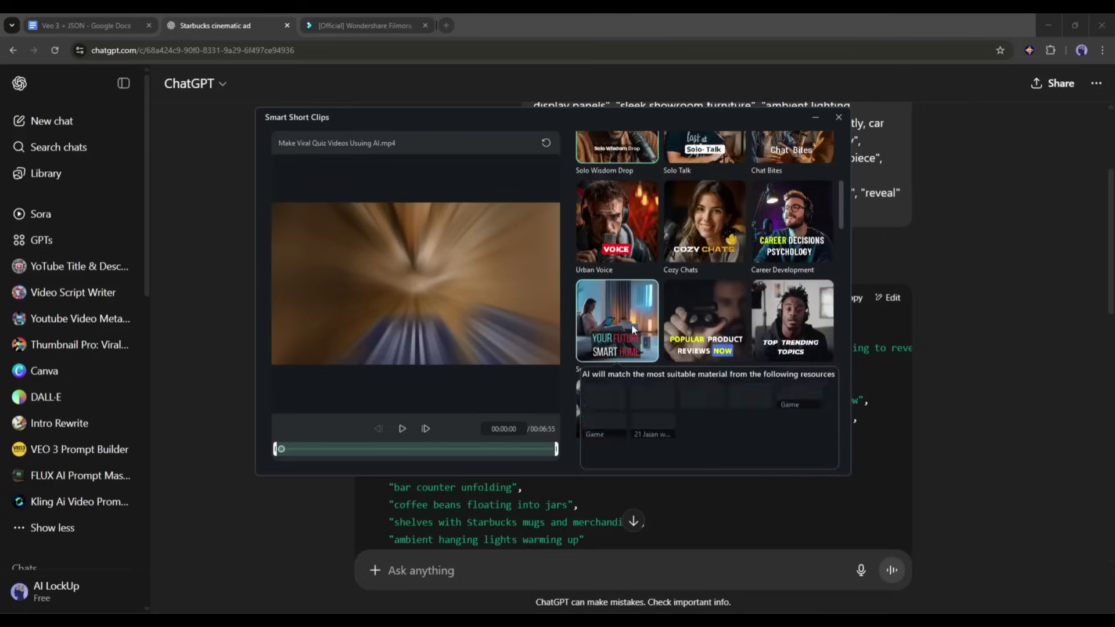
pyautogui.scroll(-10, 633, 329)
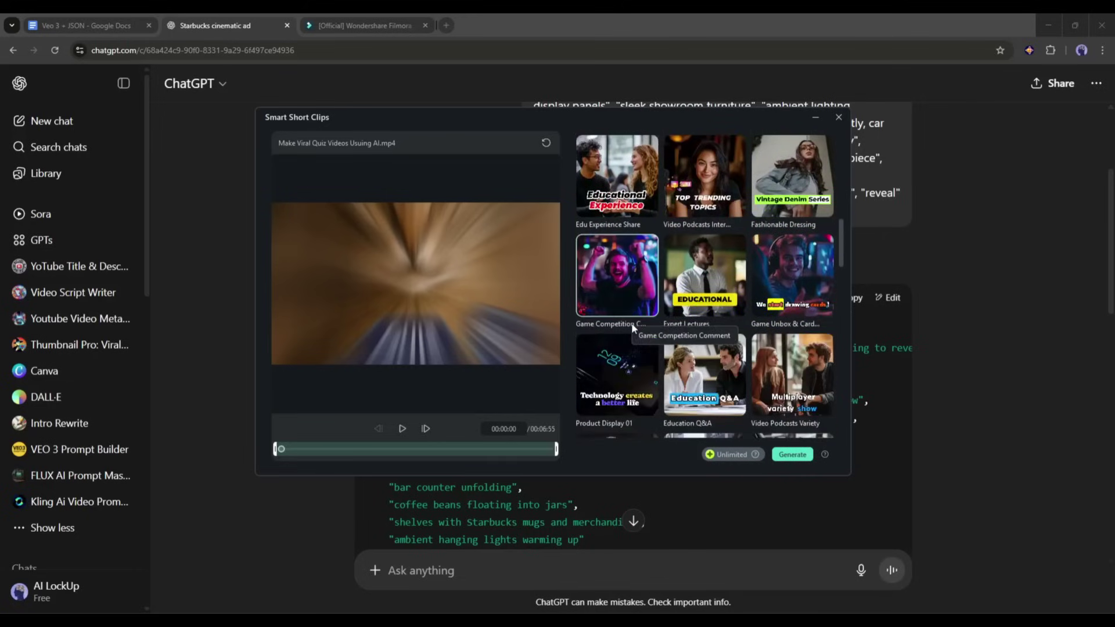
pyautogui.scroll(-2, 633, 329)
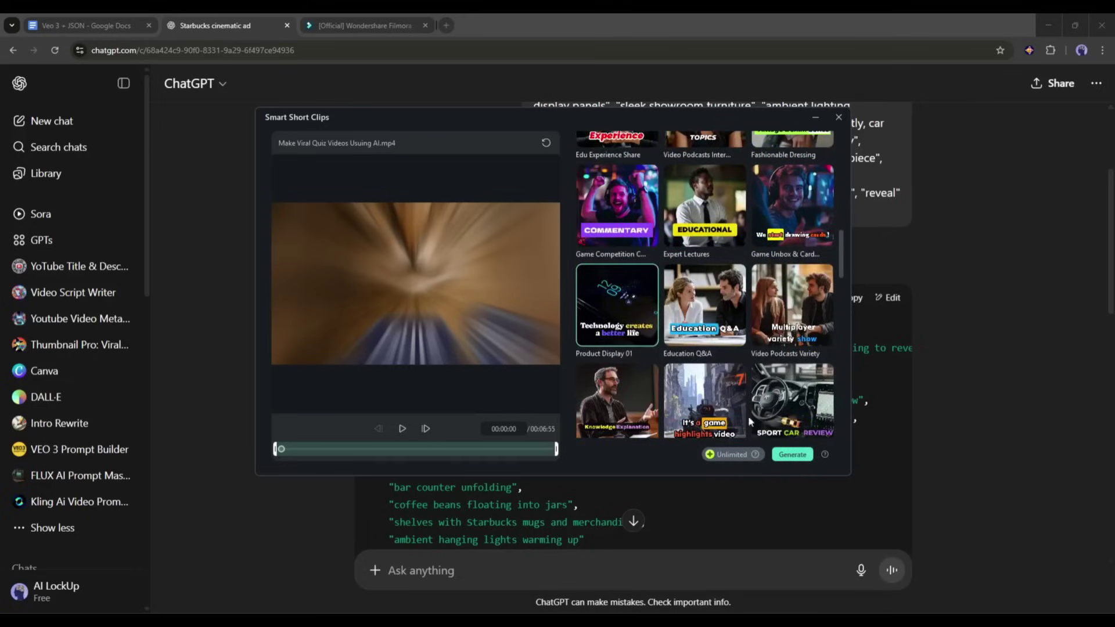
pyautogui.click(791, 455)
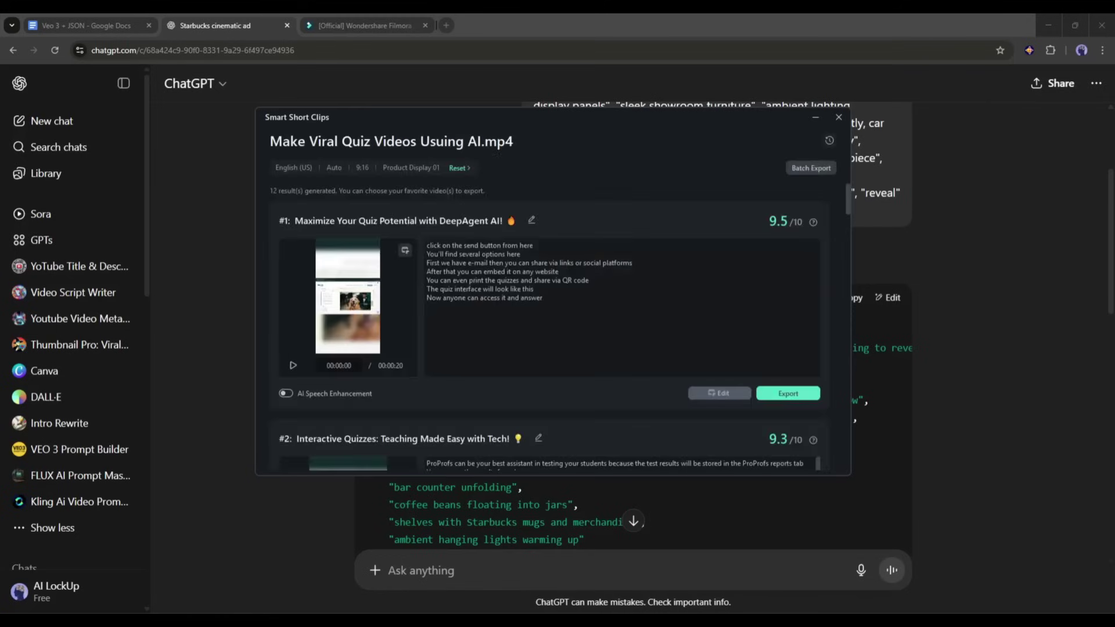
pyautogui.scroll(-5, 417, 245)
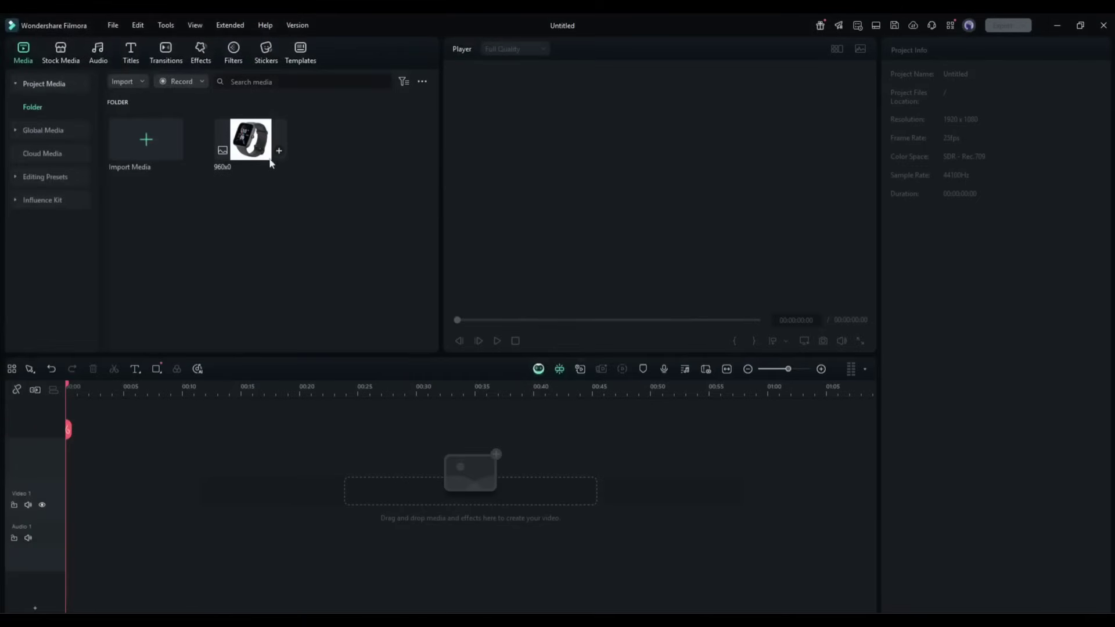
# Add the smartwatch image to Video 1 and mask the watch with a size-91 AI Smart Brush
pyautogui.moveTo(290, 401); pyautogui.dragTo(64, 486)
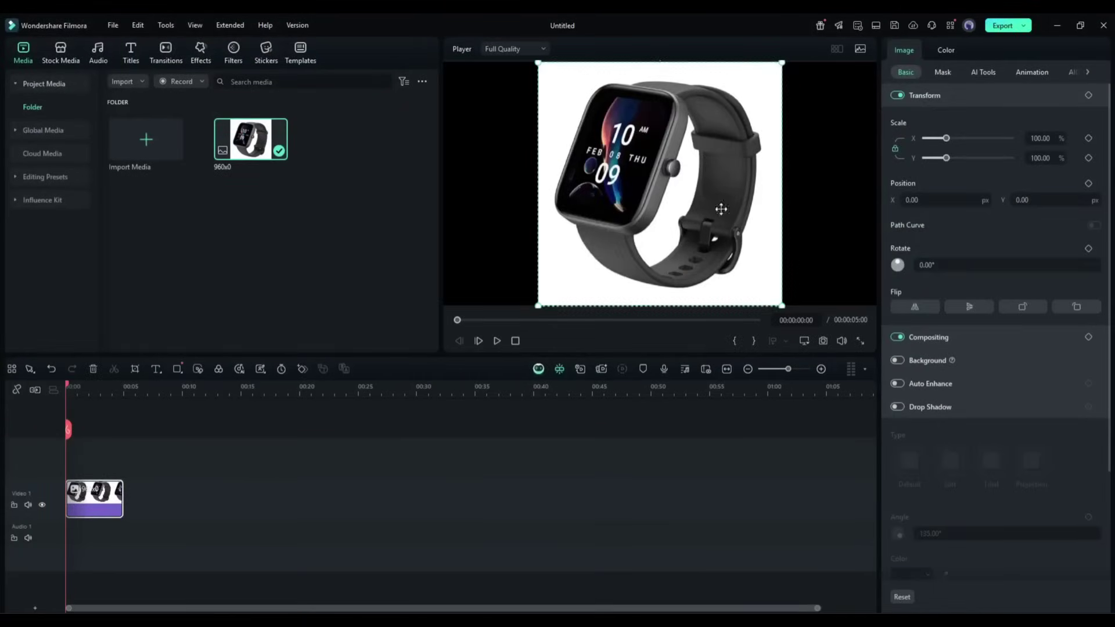
pyautogui.click(943, 71)
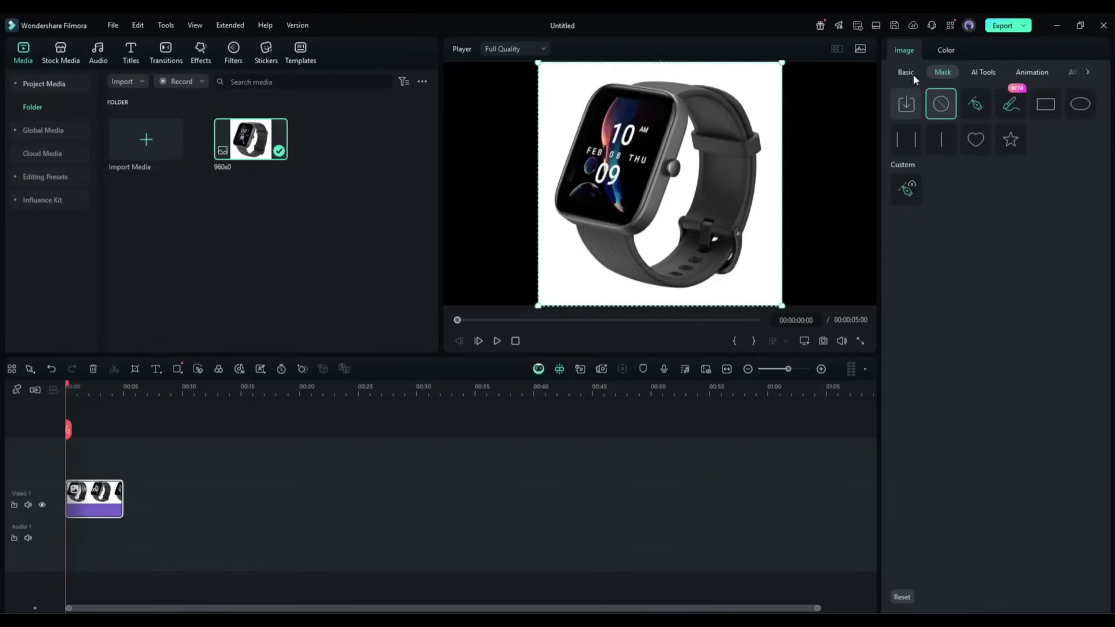
pyautogui.click(1005, 109)
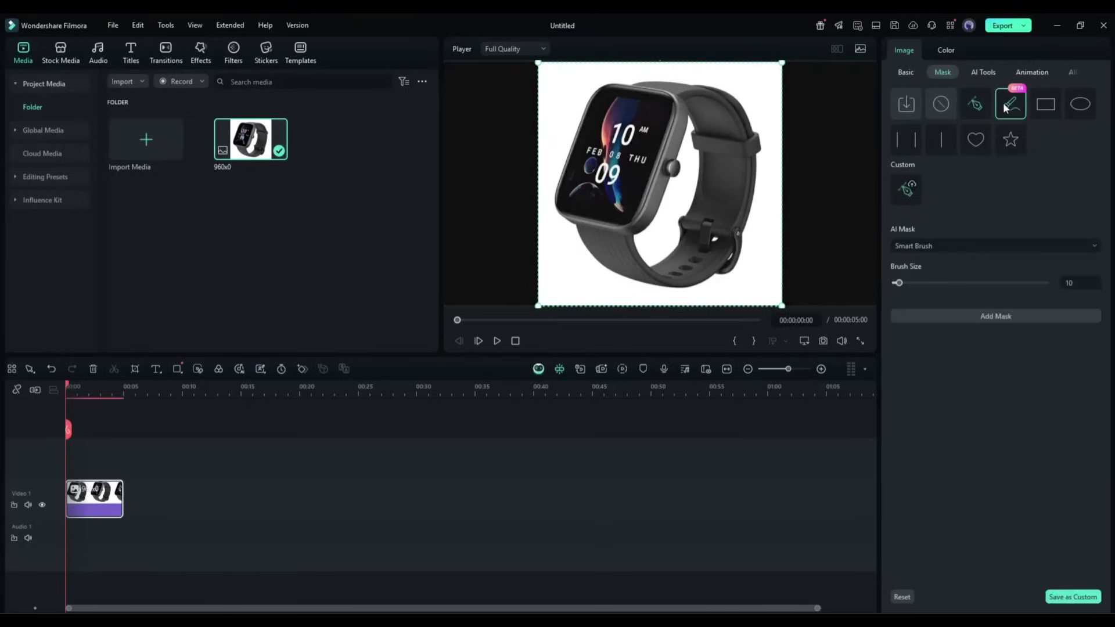
pyautogui.moveTo(898, 282); pyautogui.dragTo(940, 283)
pyautogui.moveTo(577, 200)
pyautogui.mouseDown()
pyautogui.moveTo(630, 186)
pyautogui.moveTo(666, 132)
pyautogui.moveTo(633, 203)
pyautogui.moveTo(628, 107)
pyautogui.moveTo(709, 89)
pyautogui.moveTo(733, 188)
pyautogui.moveTo(714, 190)
pyautogui.moveTo(689, 248)
pyautogui.moveTo(607, 254)
pyautogui.moveTo(610, 243)
pyautogui.moveTo(655, 270)
pyautogui.moveTo(726, 260)
pyautogui.moveTo(621, 244)
pyautogui.mouseUp()
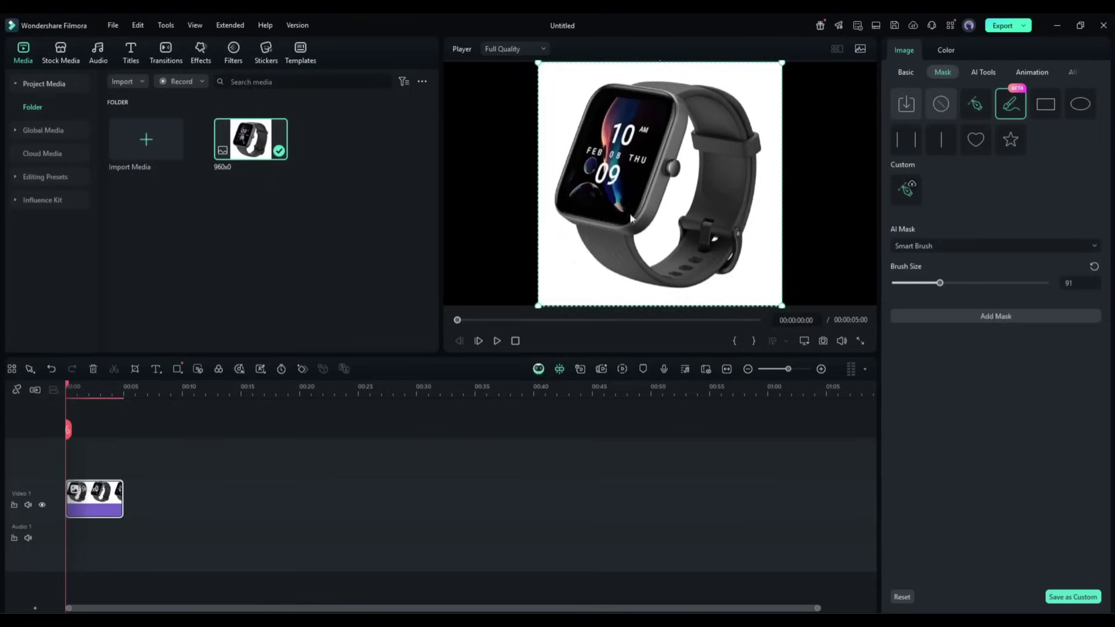